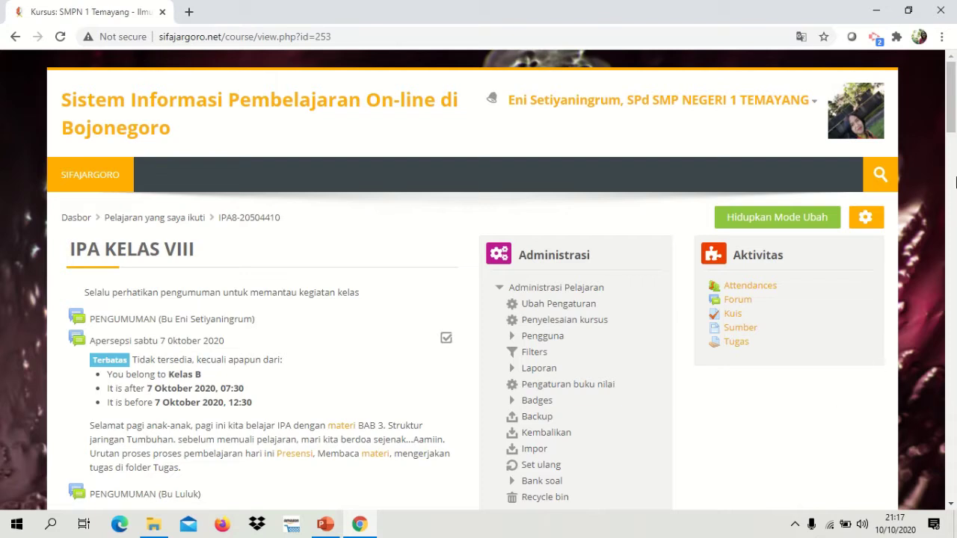
# Look through the IPA Kelas VIII course page, from the announcements and Presensi section to the BAB 3 materials and their access restrictions
pyautogui.moveTo(952, 105); pyautogui.dragTo(952, 130)
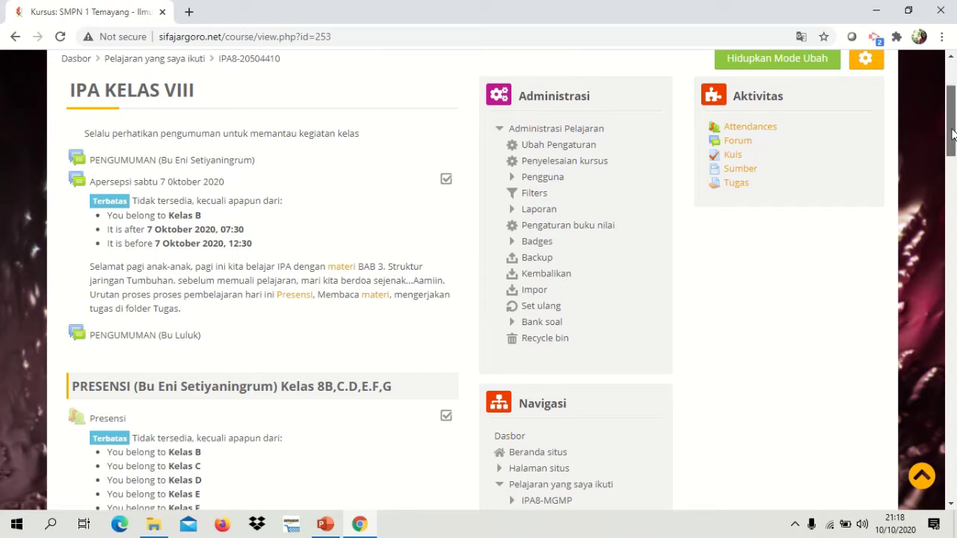
pyautogui.moveTo(953, 134); pyautogui.dragTo(953, 124)
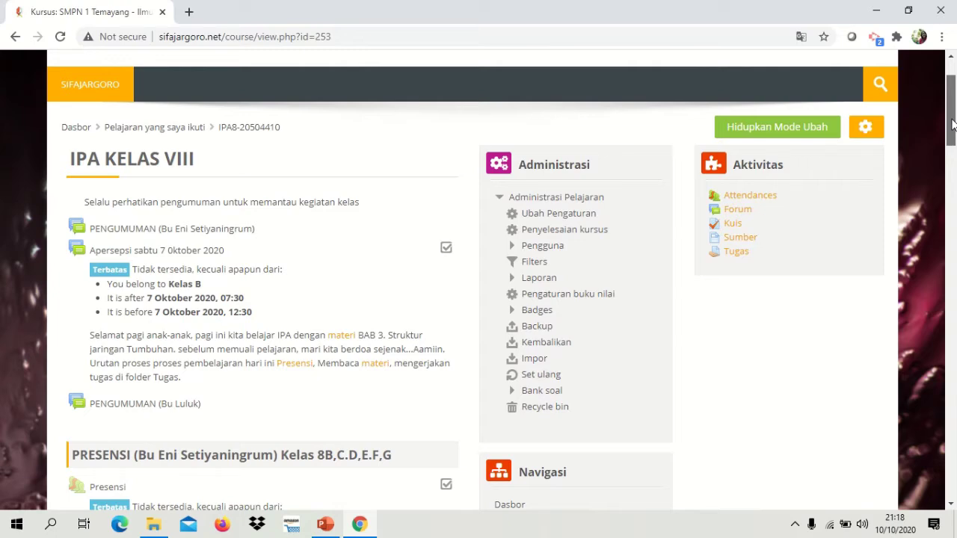
pyautogui.moveTo(952, 123); pyautogui.dragTo(952, 142)
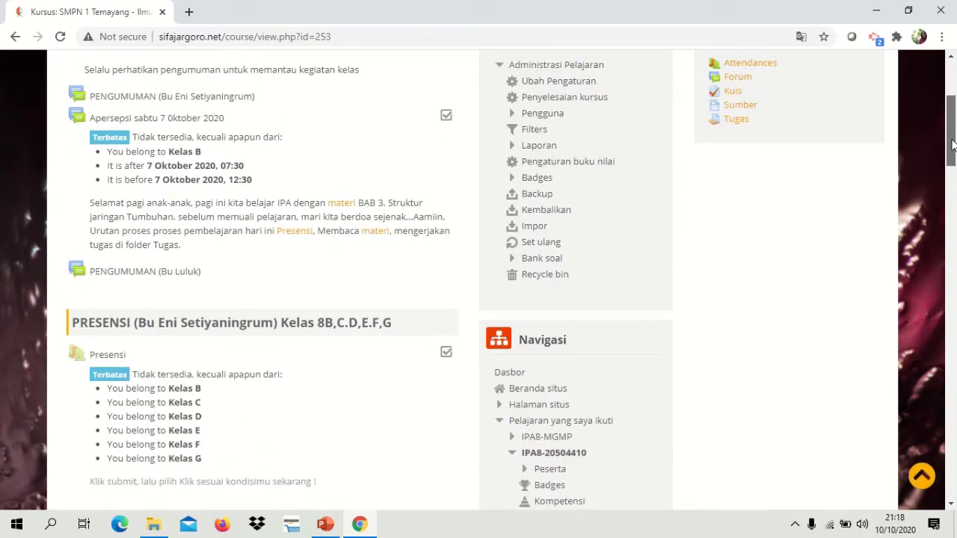
pyautogui.moveTo(953, 144); pyautogui.dragTo(953, 129)
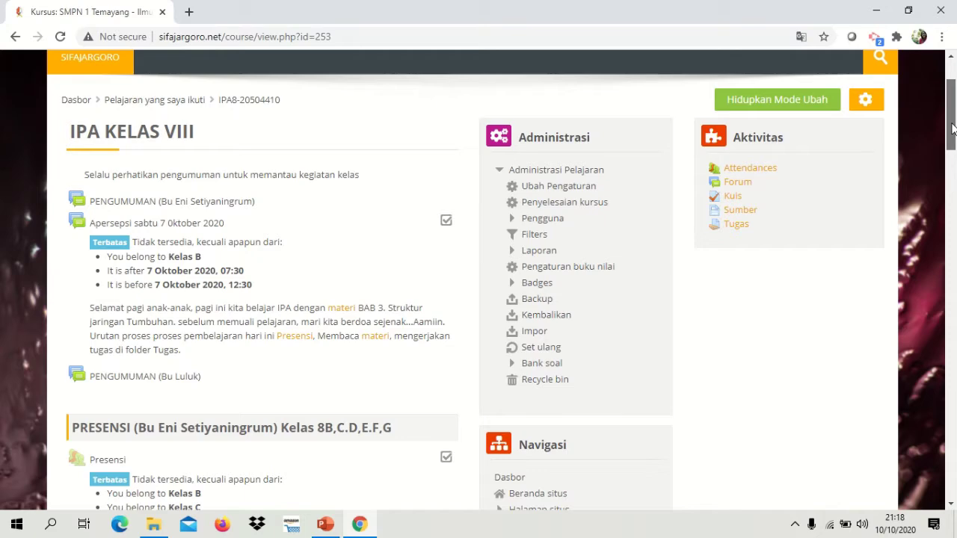
pyautogui.moveTo(952, 128); pyautogui.dragTo(954, 176)
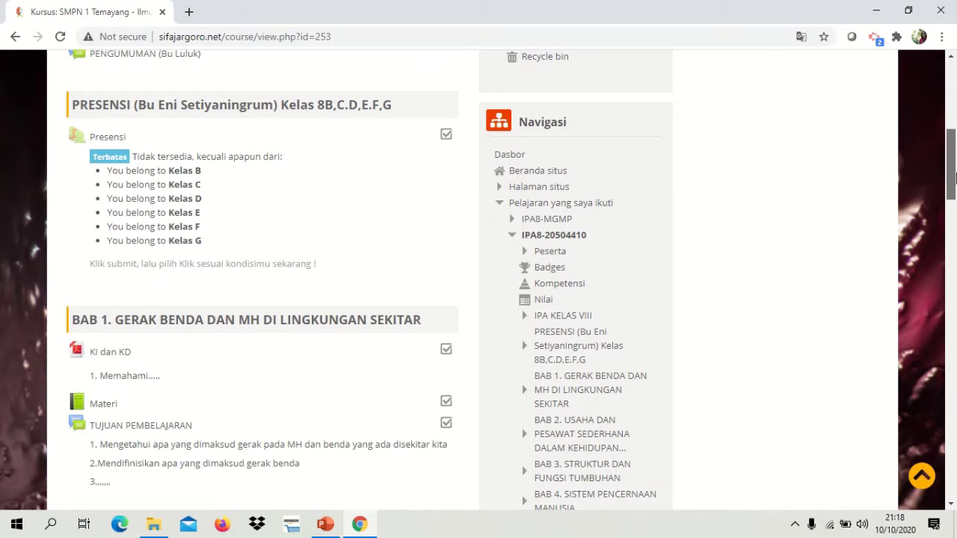
pyautogui.moveTo(956, 177); pyautogui.dragTo(955, 202)
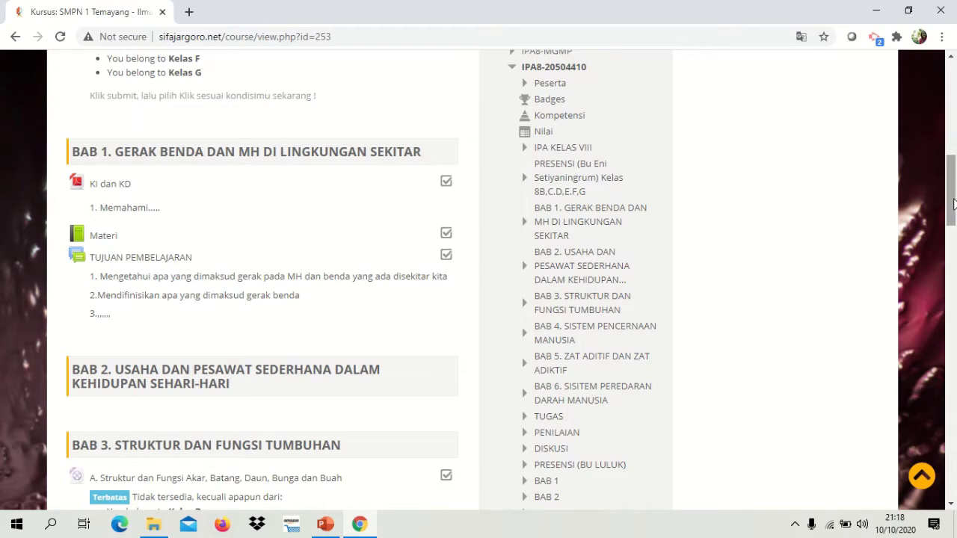
pyautogui.moveTo(954, 202)
pyautogui.mouseDown()
pyautogui.moveTo(953, 174)
pyautogui.moveTo(954, 199)
pyautogui.mouseUp()
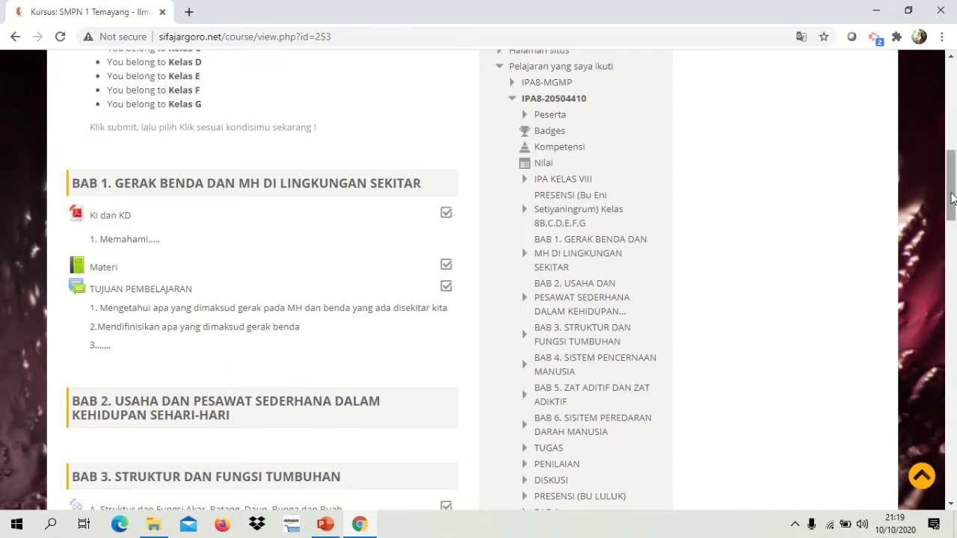
pyautogui.moveTo(952, 198); pyautogui.dragTo(954, 247)
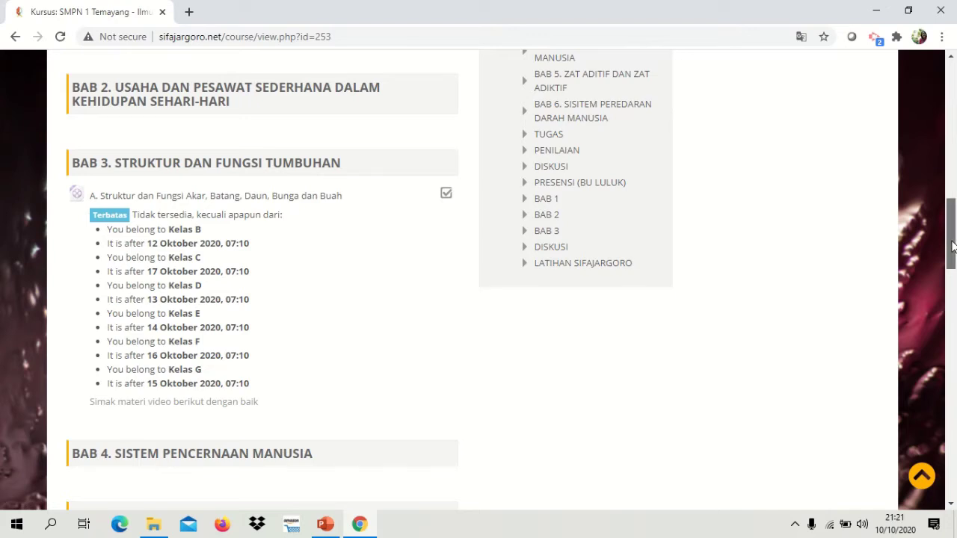
pyautogui.moveTo(953, 247); pyautogui.dragTo(953, 248)
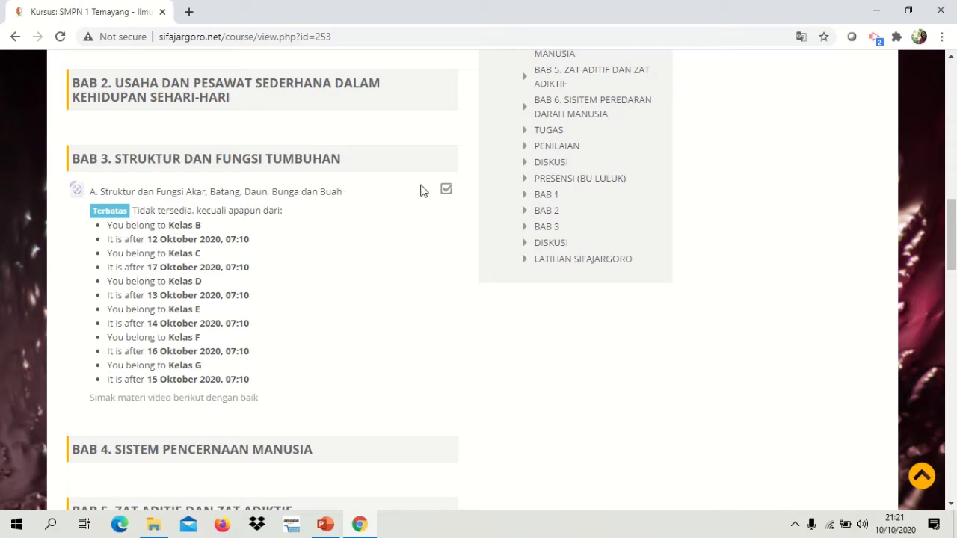
# Turn on editing mode for the course and add a new File resource to the section BAB 3. Struktur dan Fungsi Tumbuhan
pyautogui.scroll(10, 954, 267)
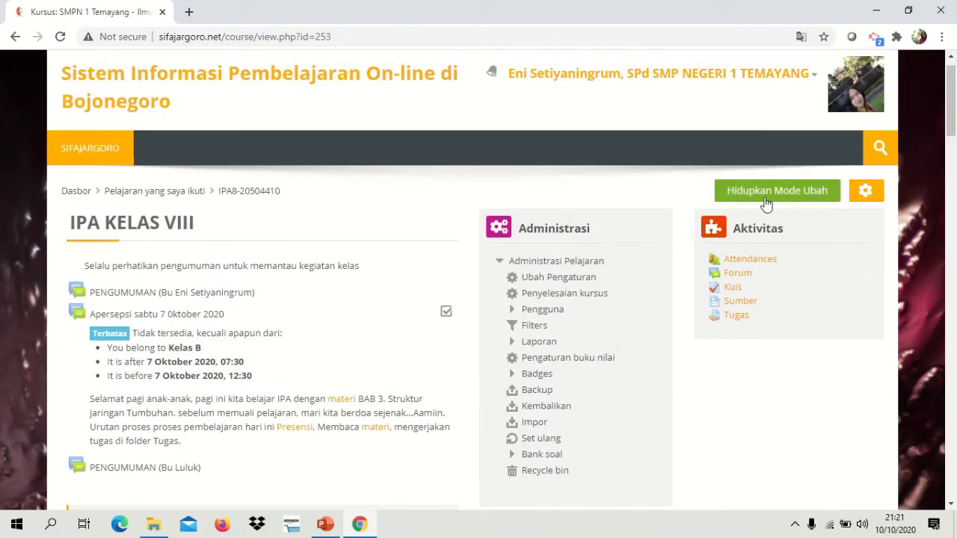
pyautogui.click(774, 193)
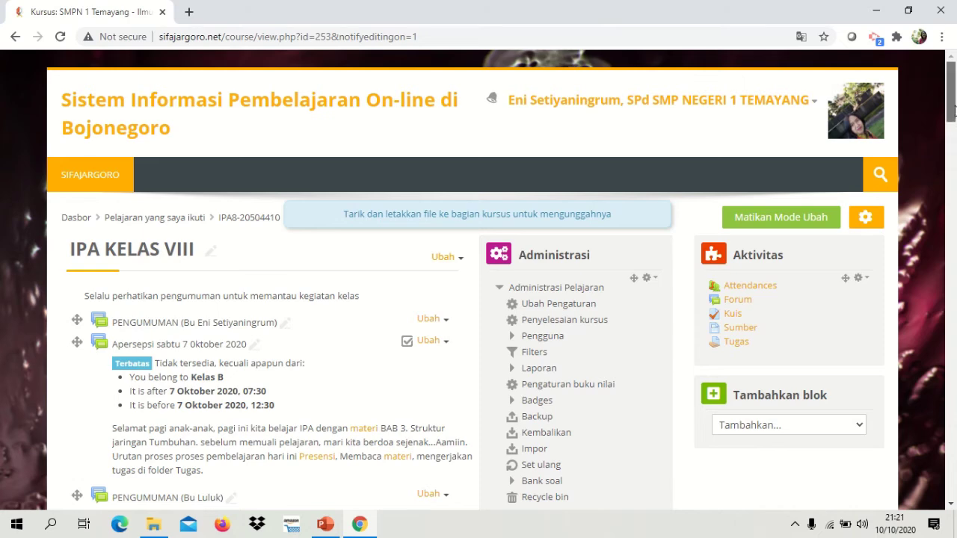
pyautogui.moveTo(955, 105); pyautogui.dragTo(955, 243)
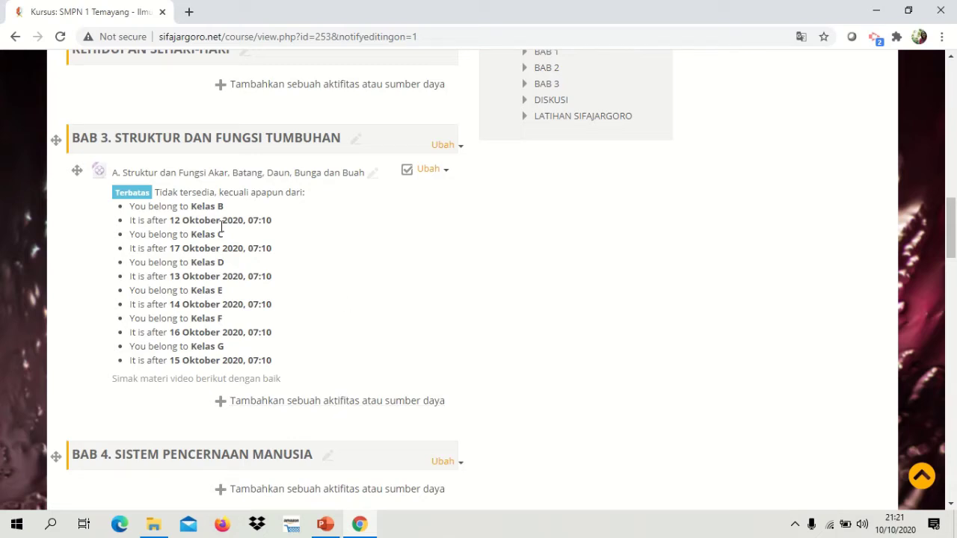
pyautogui.click(338, 403)
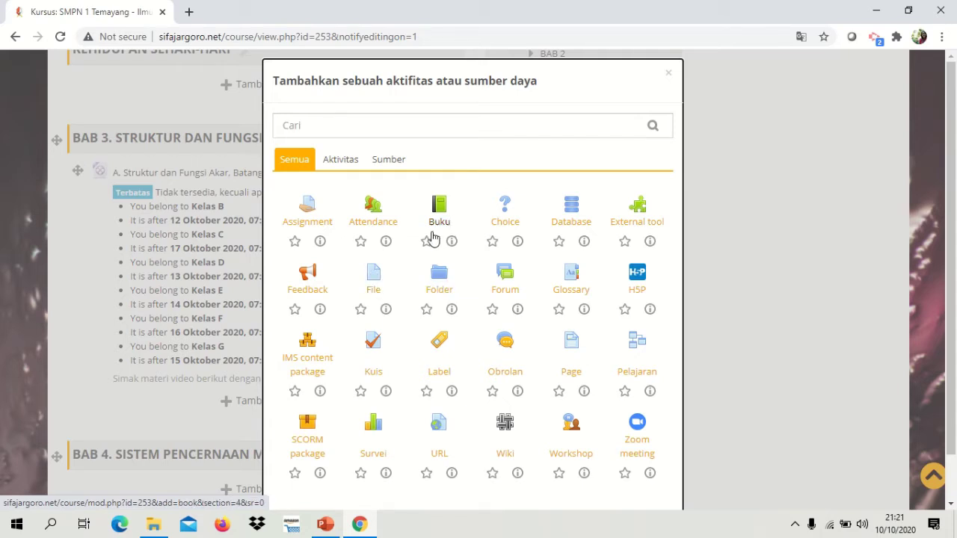
pyautogui.click(374, 278)
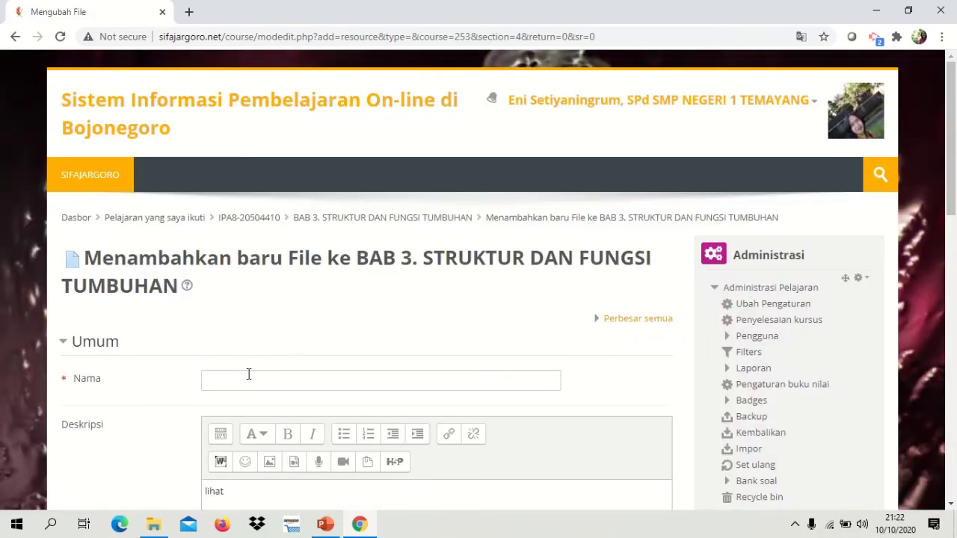
# Name the new file resource "A.Struktur dan Fungsi jaringan tumbuhan"
pyautogui.click(242, 377)
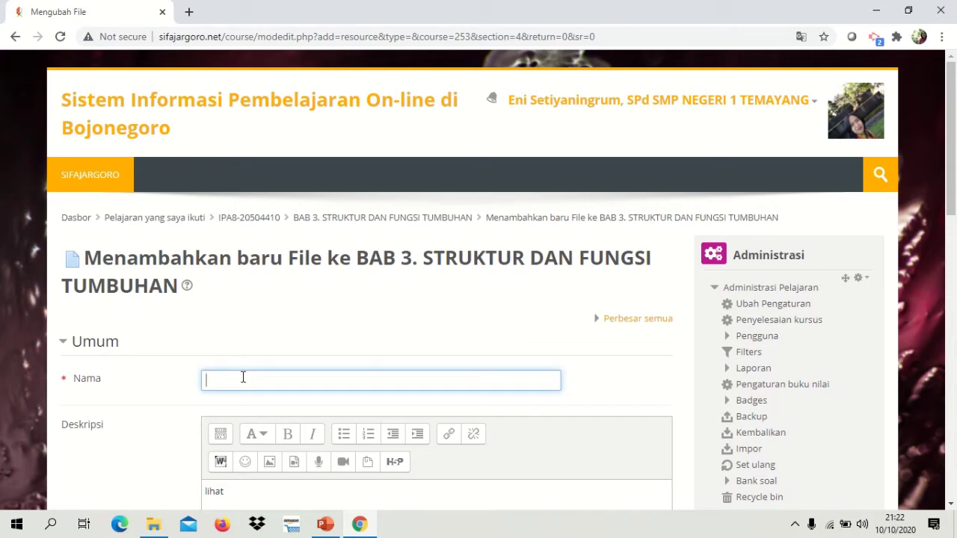
pyautogui.write('A.')
pyautogui.write('Struktur dan ')
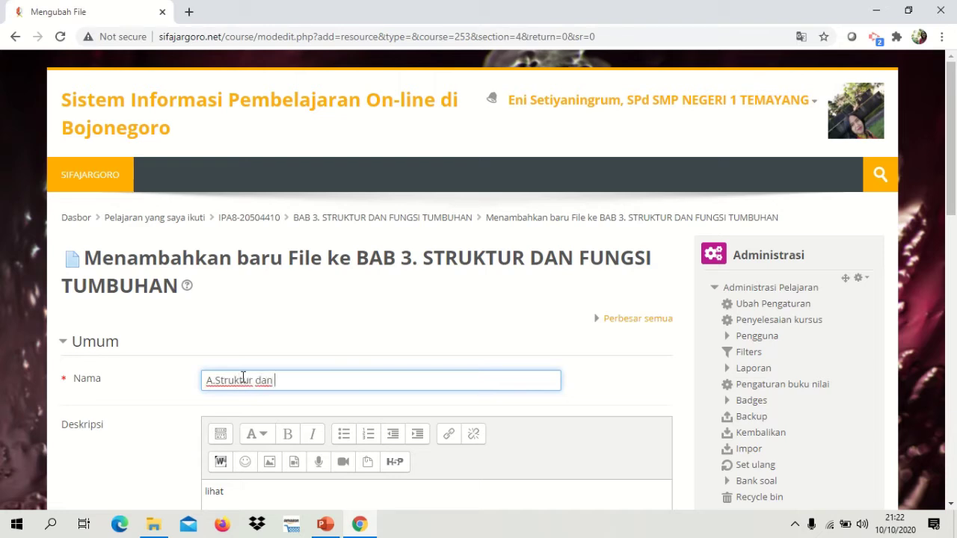
pyautogui.write('Fungsi jaringa')
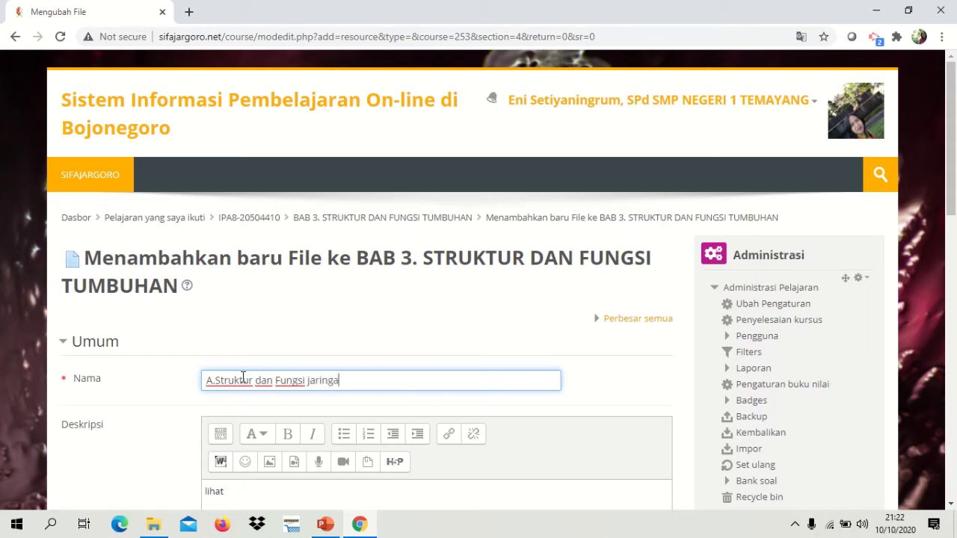
pyautogui.write('n tumbuhan')
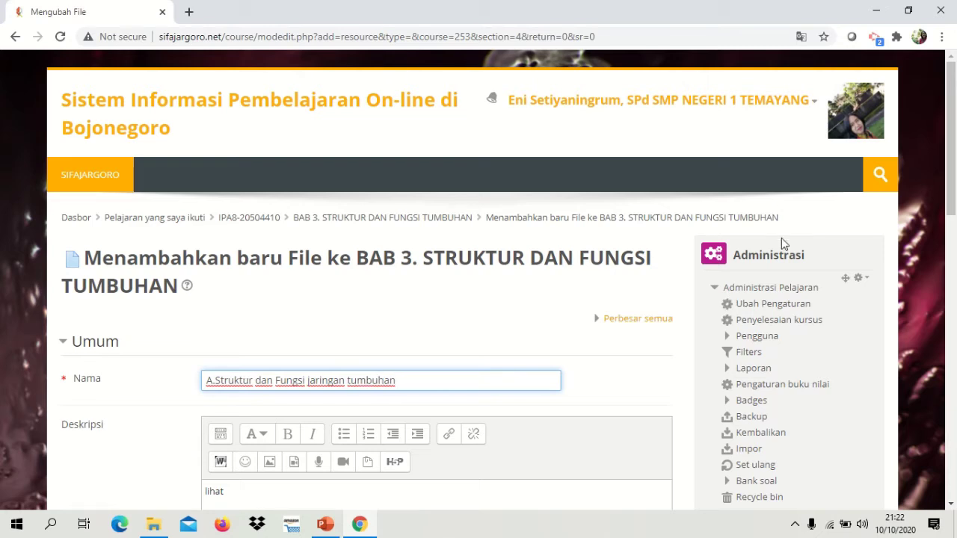
# Replace the description with "Simak video materi berikut" and enable showing the description on the course page
pyautogui.moveTo(952, 180); pyautogui.dragTo(952, 238)
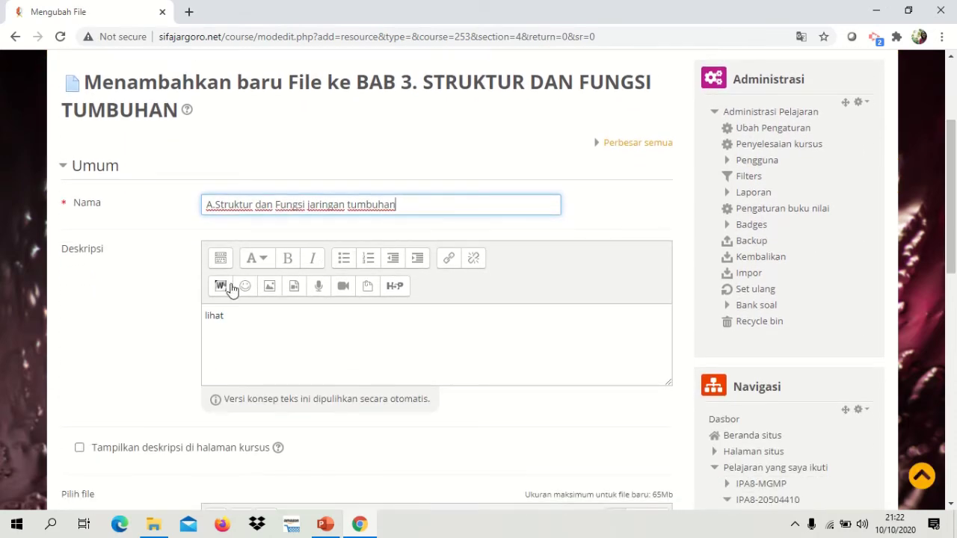
pyautogui.click(231, 318)
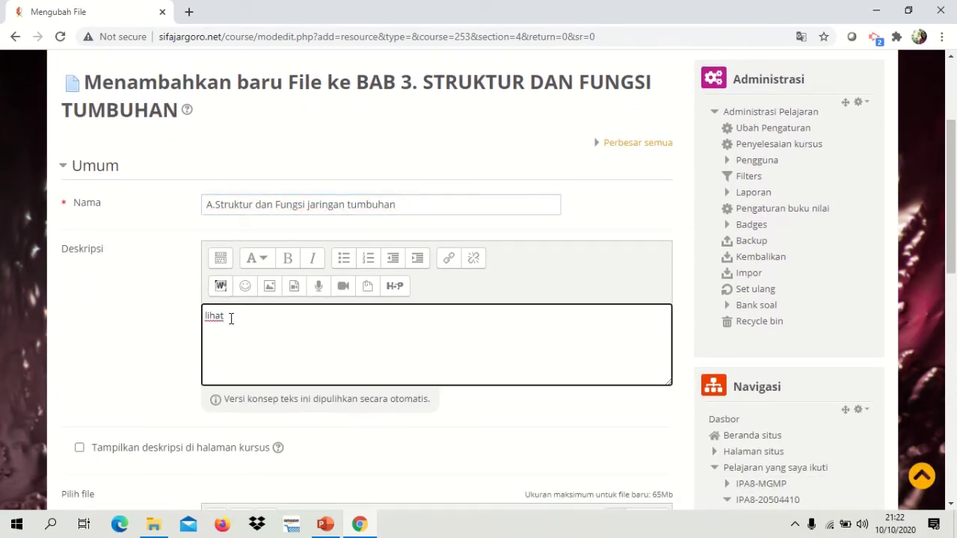
pyautogui.moveTo(231, 318); pyautogui.dragTo(204, 315)
pyautogui.write('Simak video materi berikut')
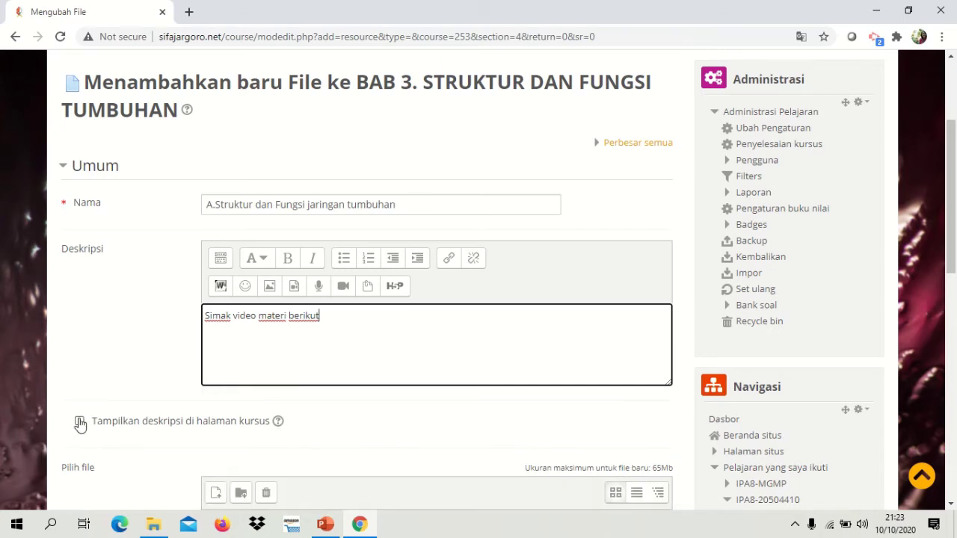
pyautogui.click(80, 424)
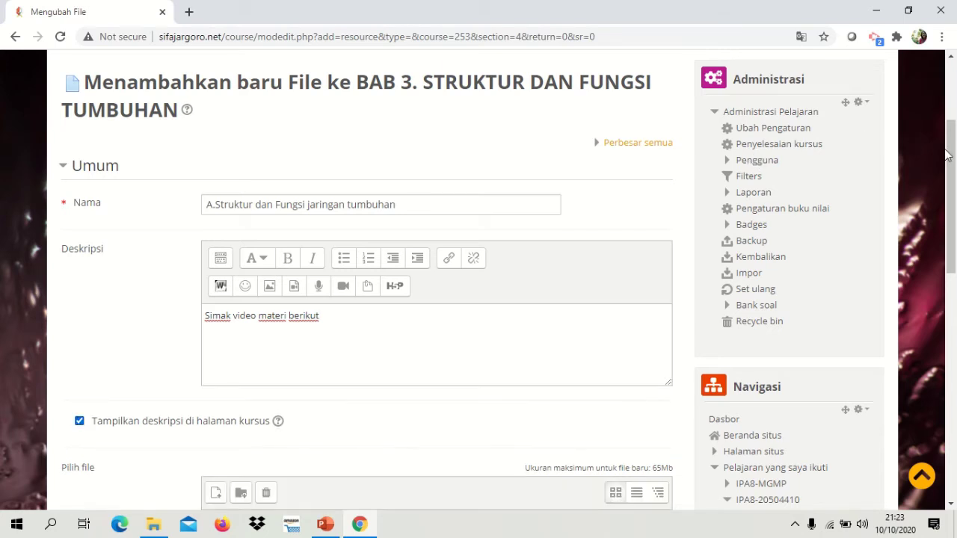
# Upload the video "videostrukturjaringantumb kompres" from the folder "Bahan Ajar IPA kls 8 smst 1" on drive E as the resource's file
pyautogui.moveTo(951, 160); pyautogui.dragTo(956, 255)
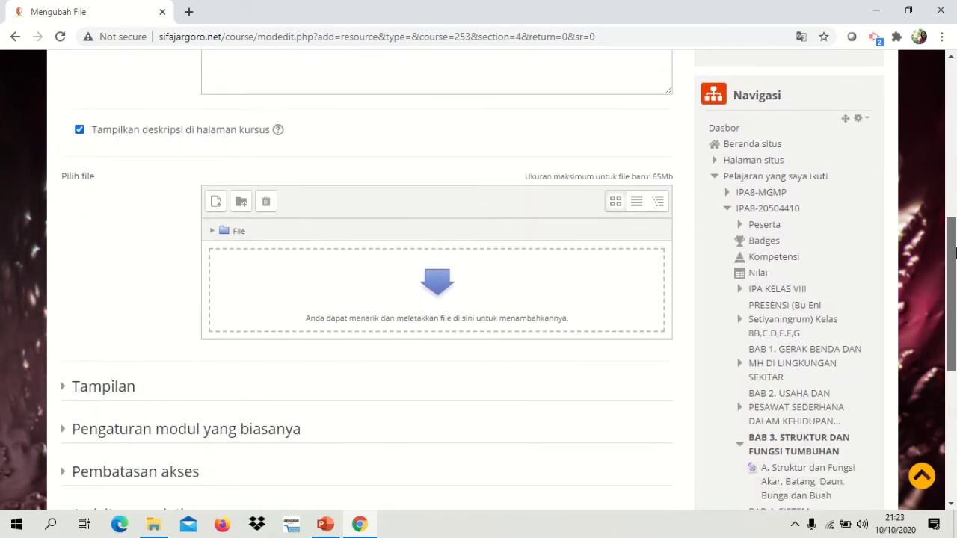
pyautogui.click(436, 291)
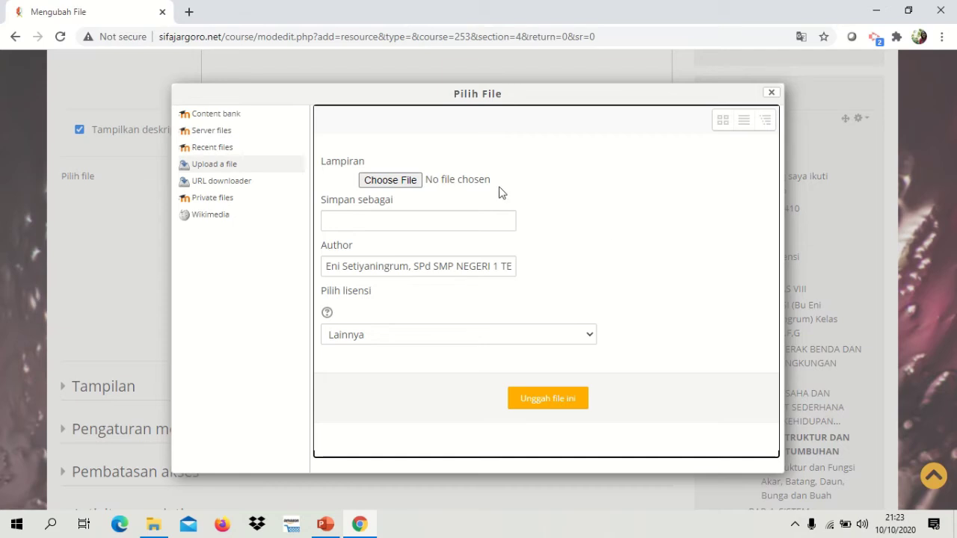
pyautogui.click(391, 181)
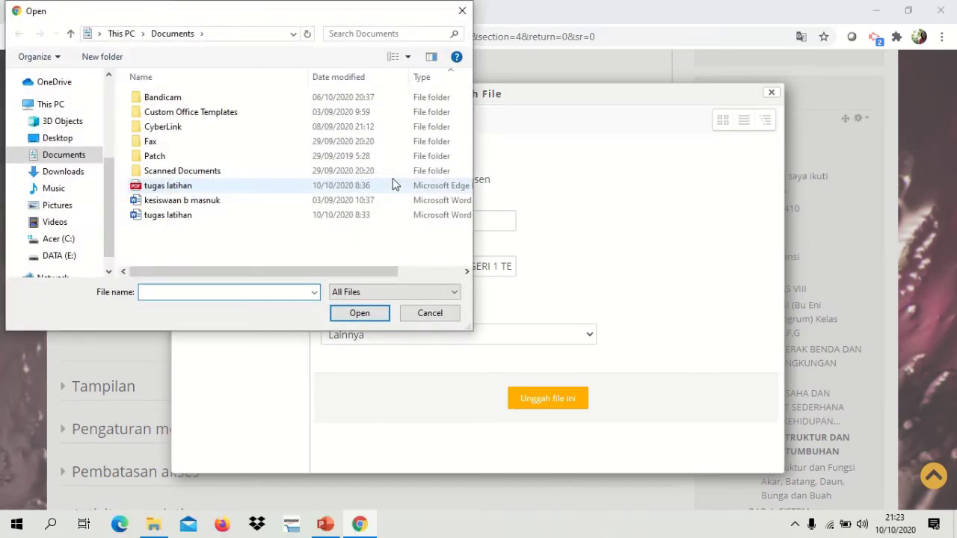
pyautogui.click(62, 258)
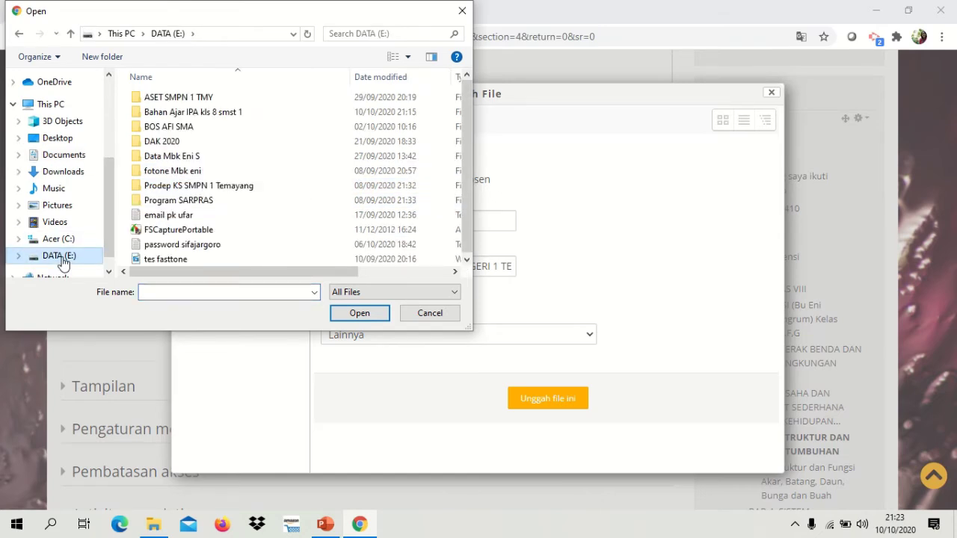
pyautogui.click(220, 117)
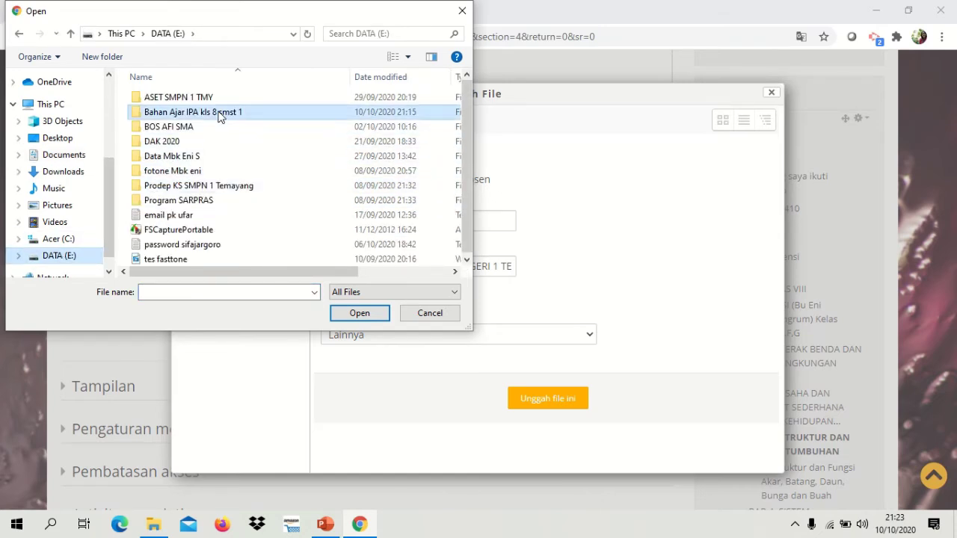
pyautogui.doubleClick(219, 113)
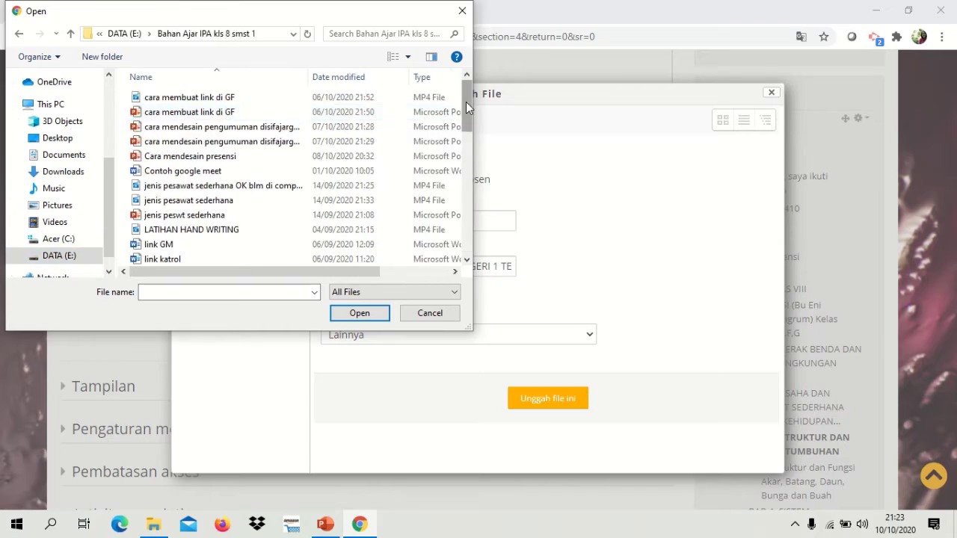
pyautogui.moveTo(466, 102); pyautogui.dragTo(479, 228)
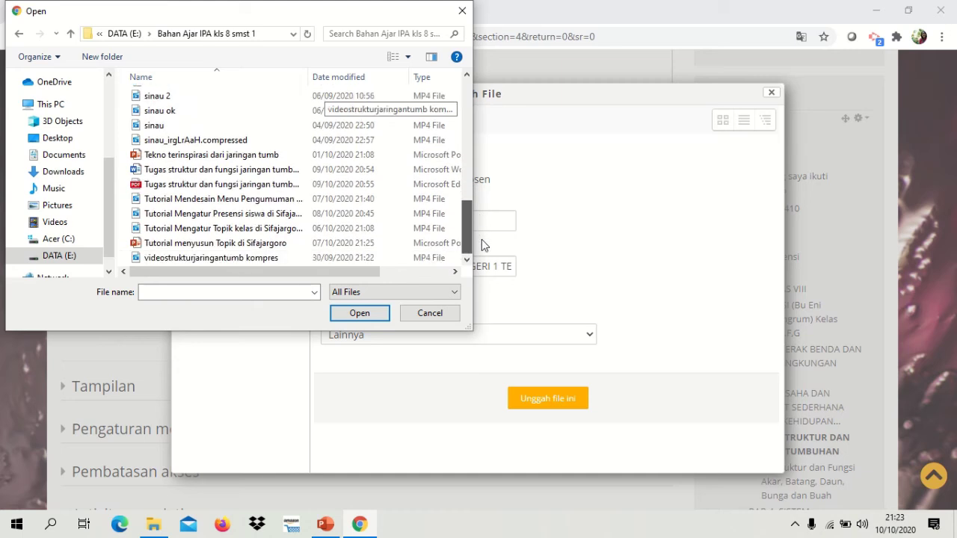
pyautogui.click(243, 256)
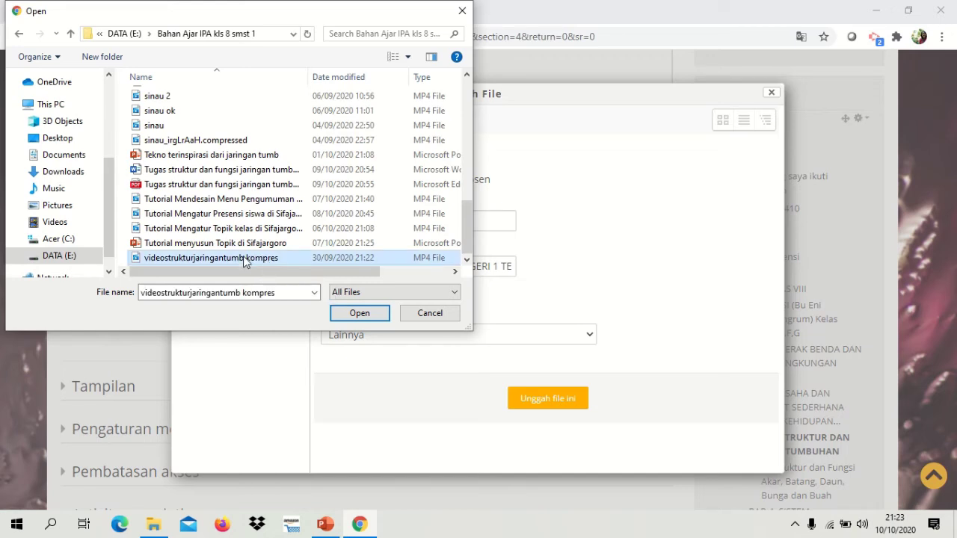
pyautogui.click(366, 315)
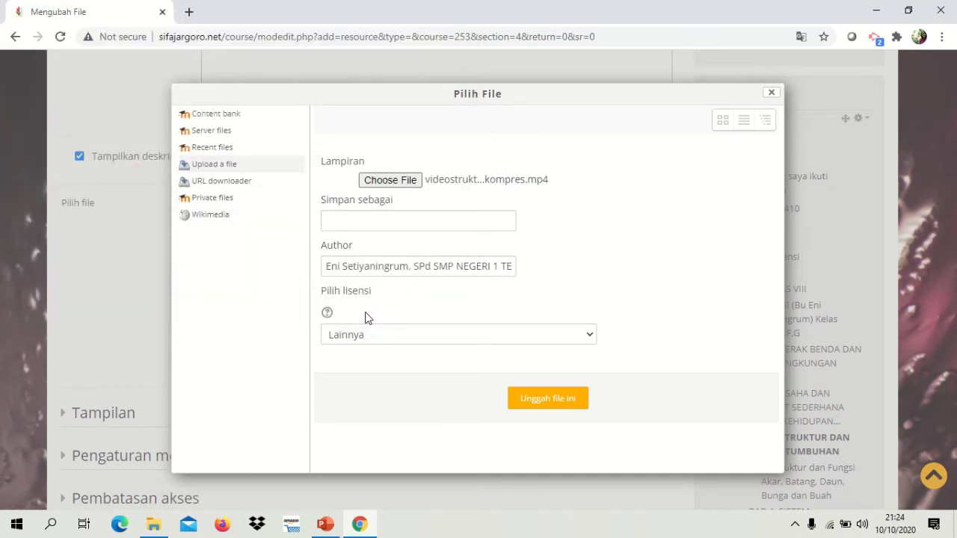
pyautogui.click(541, 402)
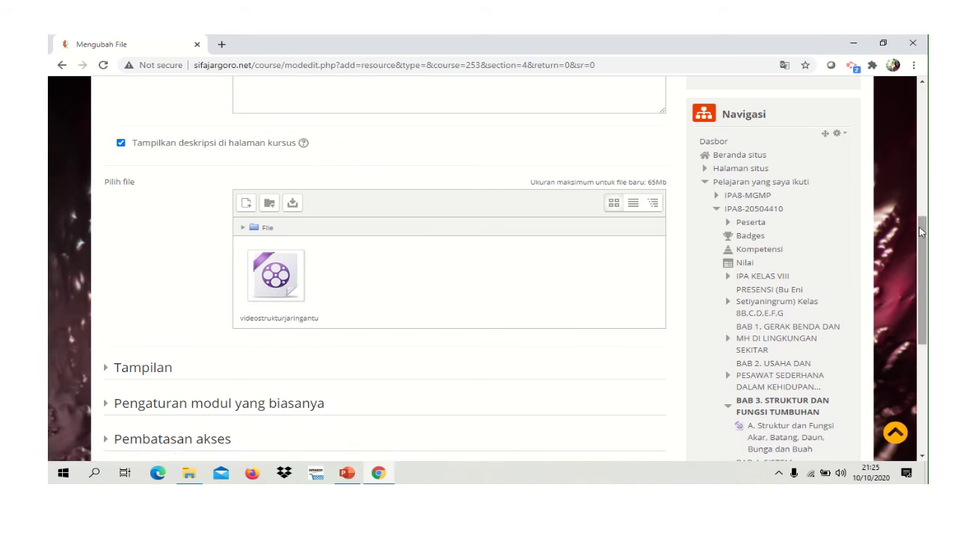
# Set the file resource's display mode to Ditanamkan in its Tampilan settings
pyautogui.moveTo(921, 233); pyautogui.dragTo(928, 279)
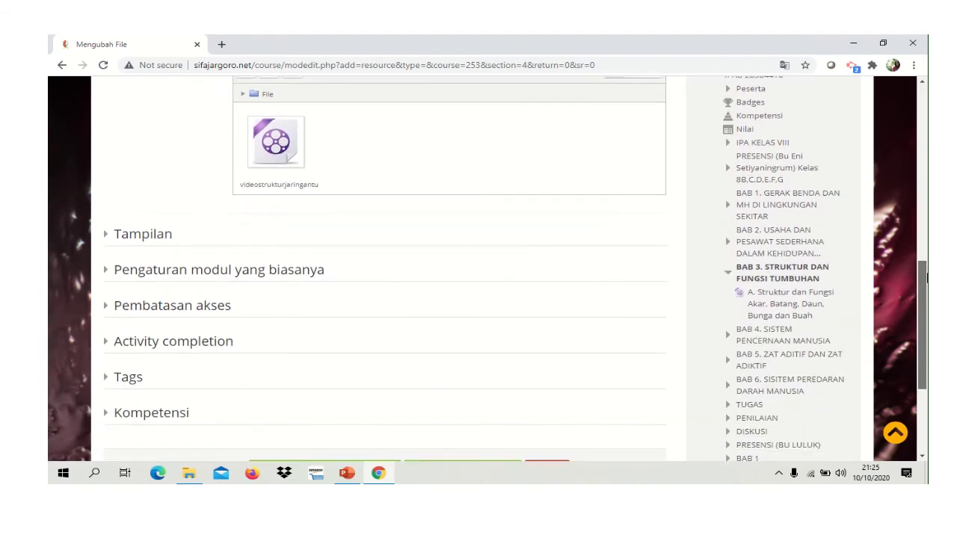
pyautogui.click(151, 232)
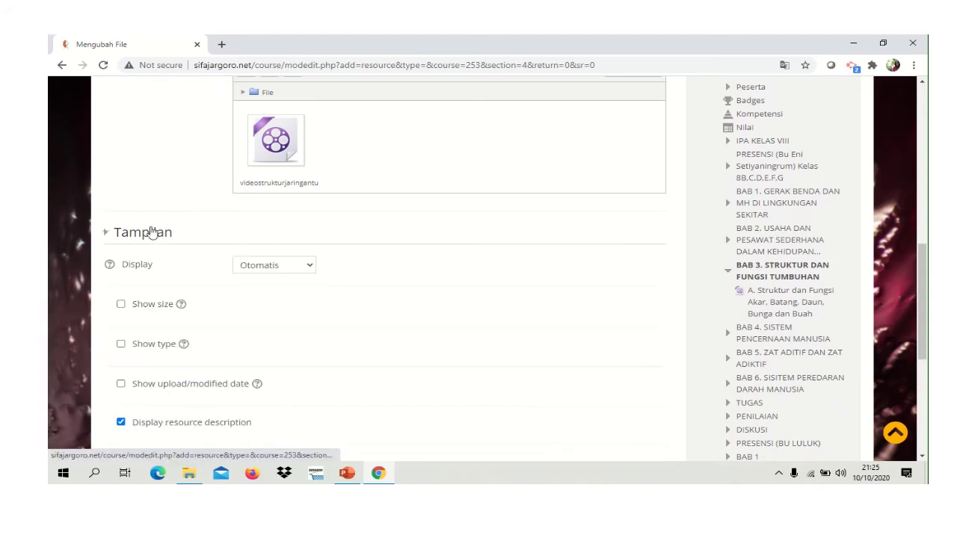
pyautogui.click(311, 267)
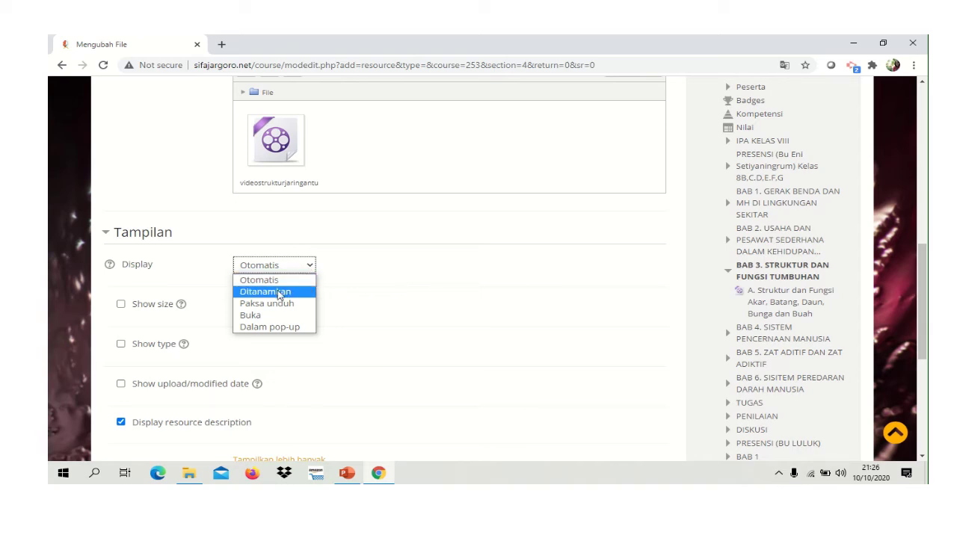
pyautogui.click(279, 292)
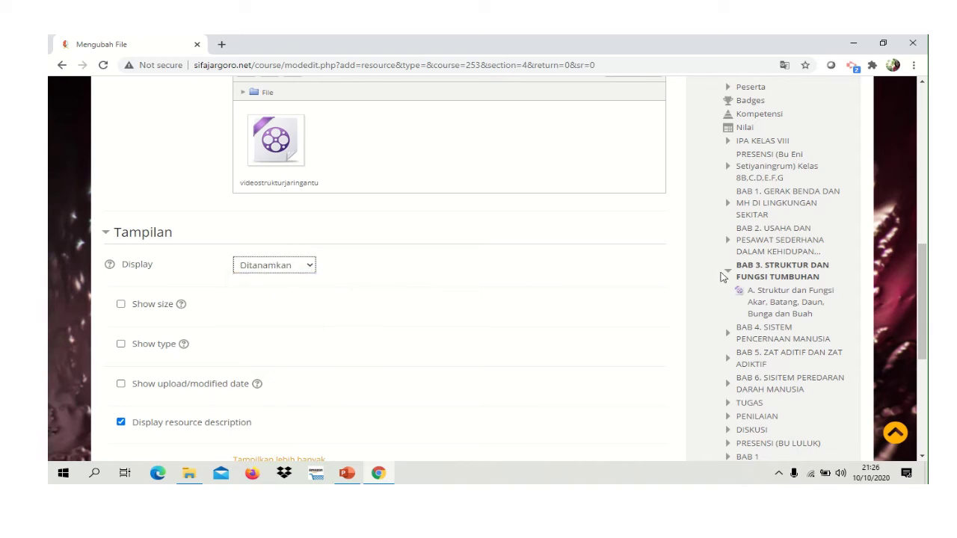
# Add a Group access restriction to the file resource for Kelas B
pyautogui.moveTo(923, 271); pyautogui.dragTo(926, 351)
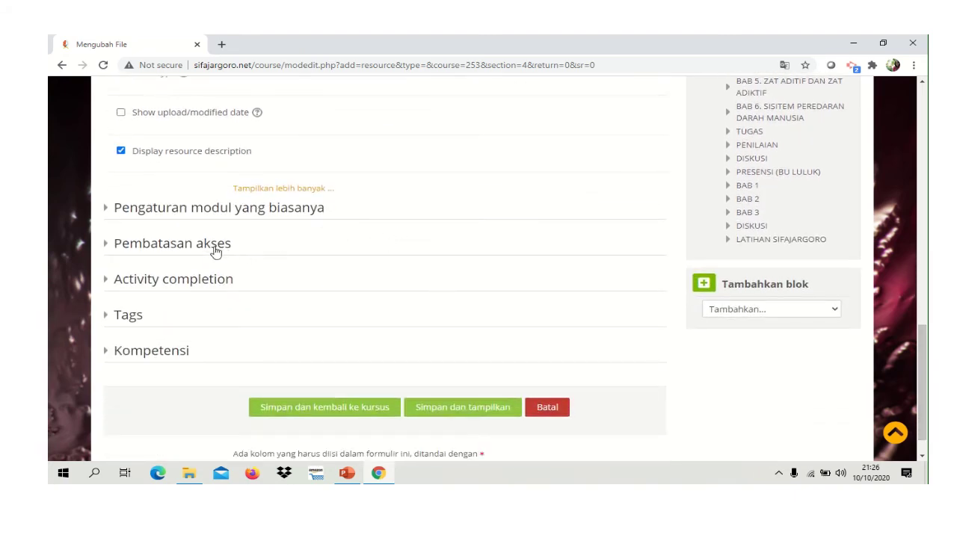
pyautogui.click(204, 248)
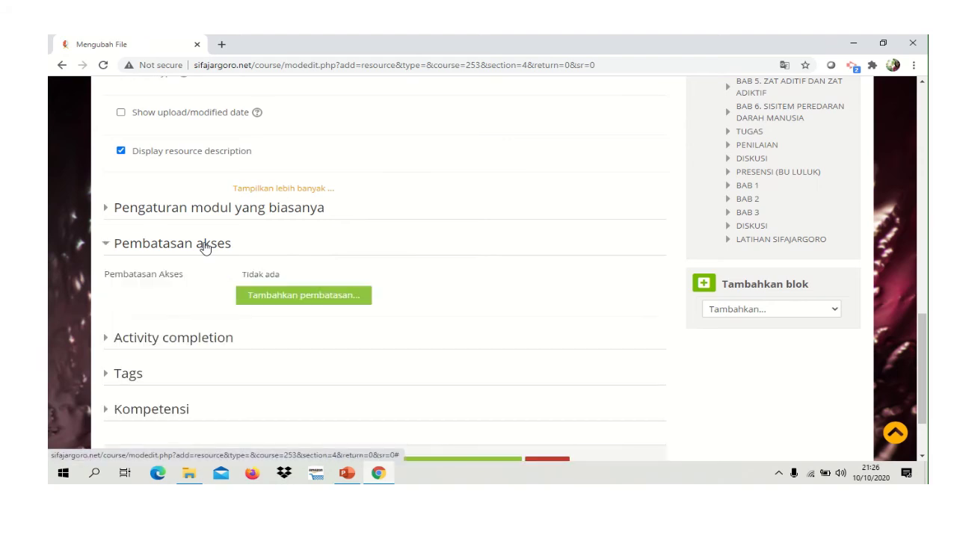
pyautogui.click(285, 301)
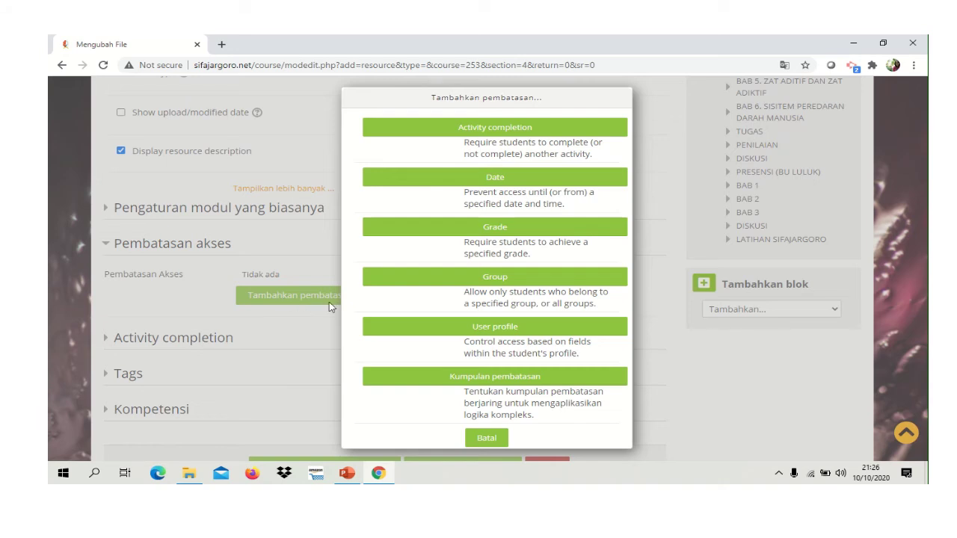
pyautogui.click(488, 280)
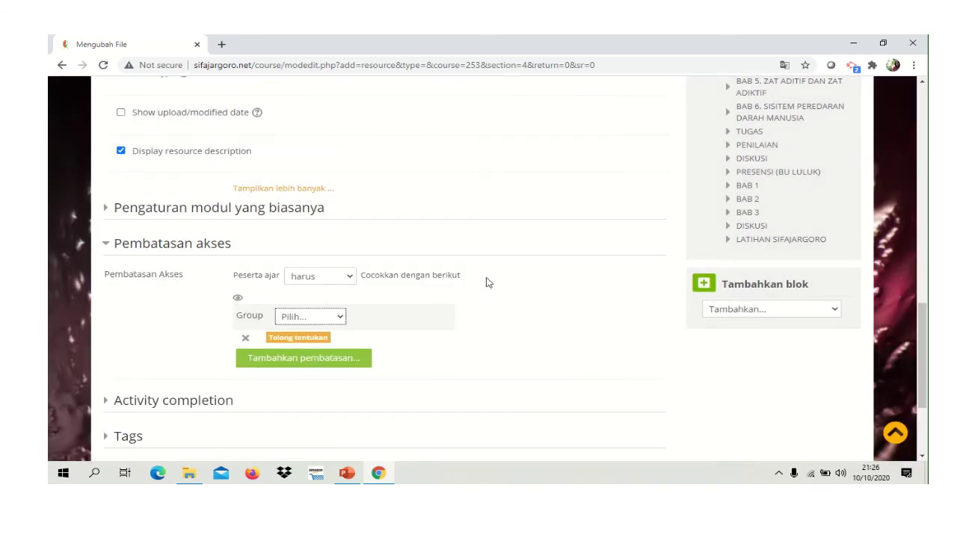
pyautogui.click(333, 319)
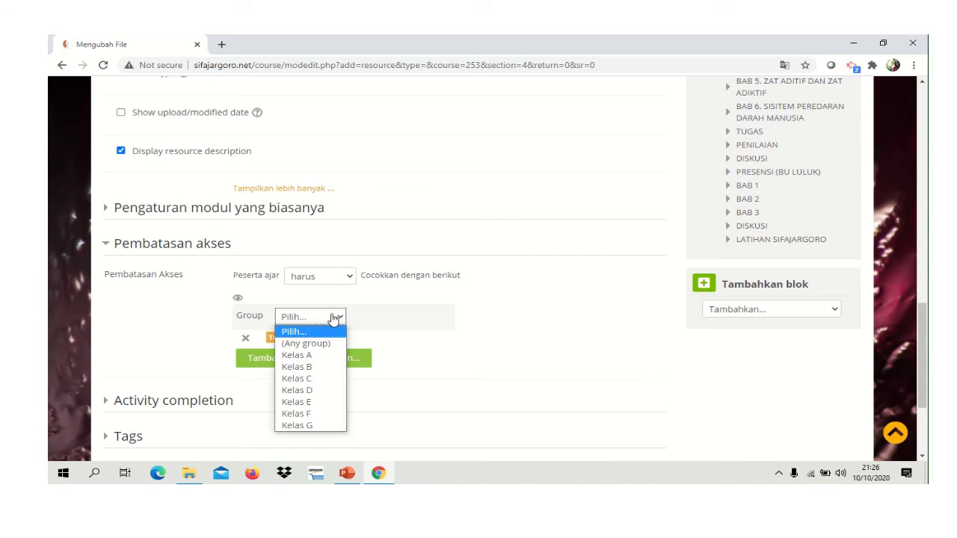
pyautogui.click(304, 367)
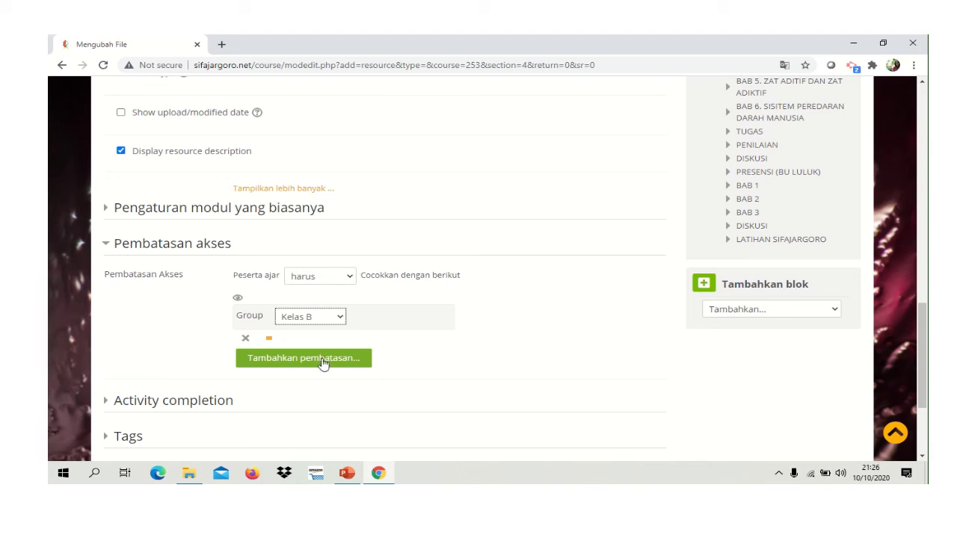
# Add a Date access restriction starting from 12 Oktober 2020 at 07:10
pyautogui.click(323, 360)
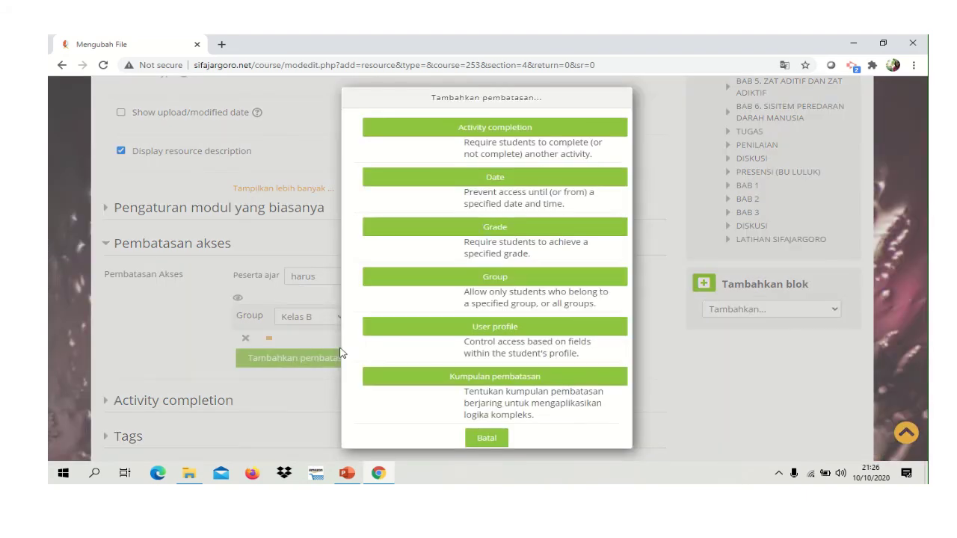
pyautogui.click(519, 181)
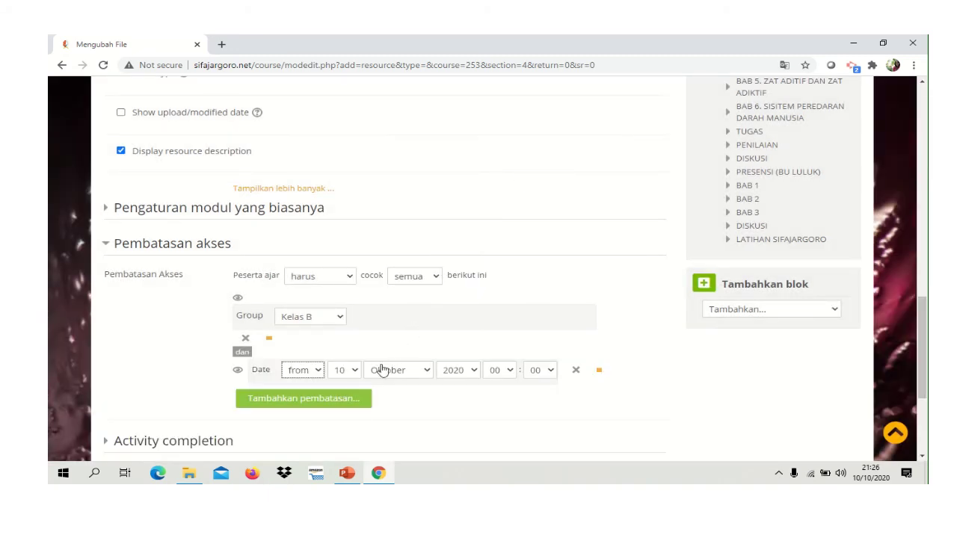
pyautogui.click(356, 372)
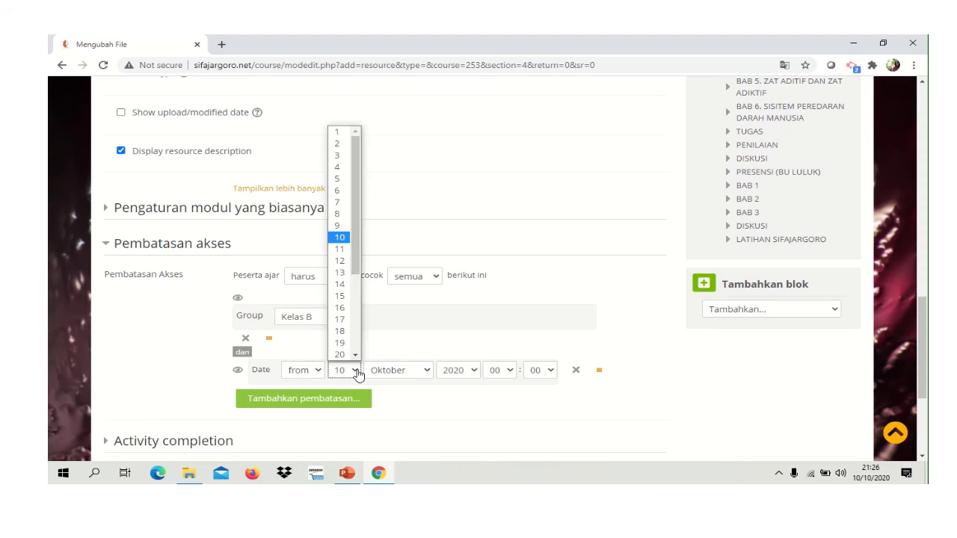
pyautogui.click(342, 262)
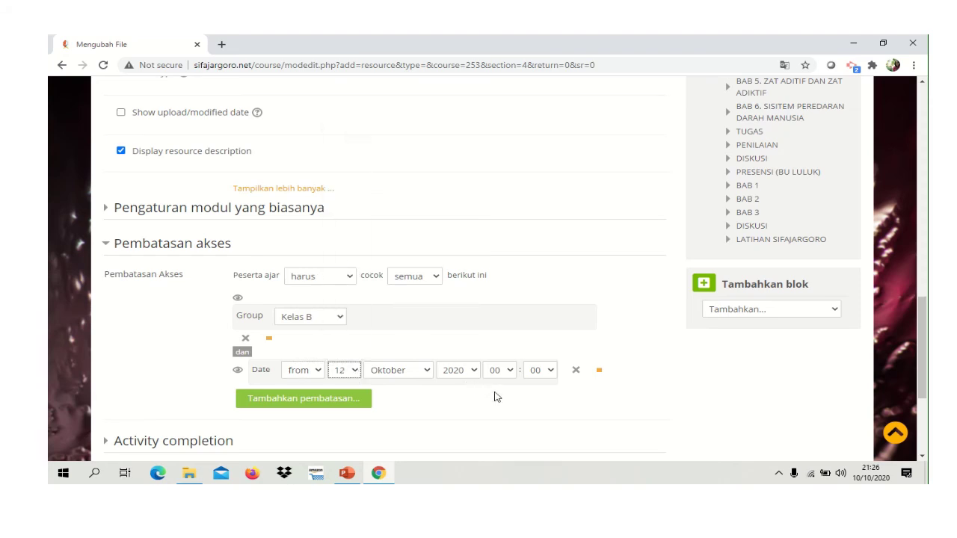
pyautogui.click(512, 372)
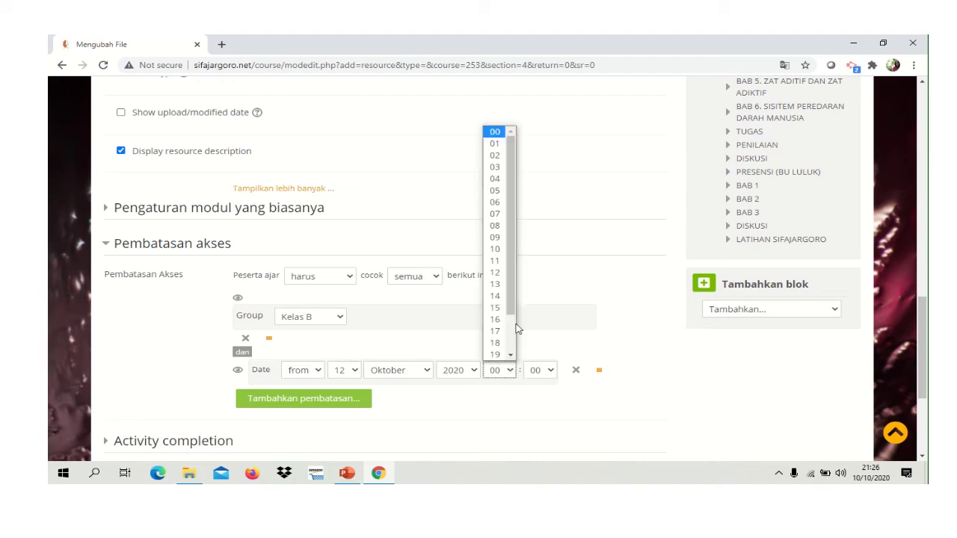
pyautogui.click(496, 216)
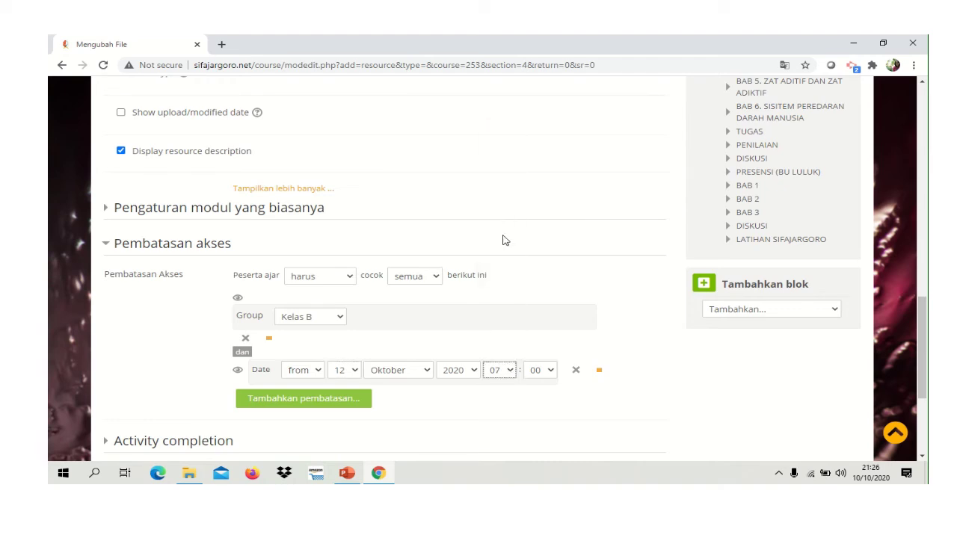
pyautogui.click(543, 372)
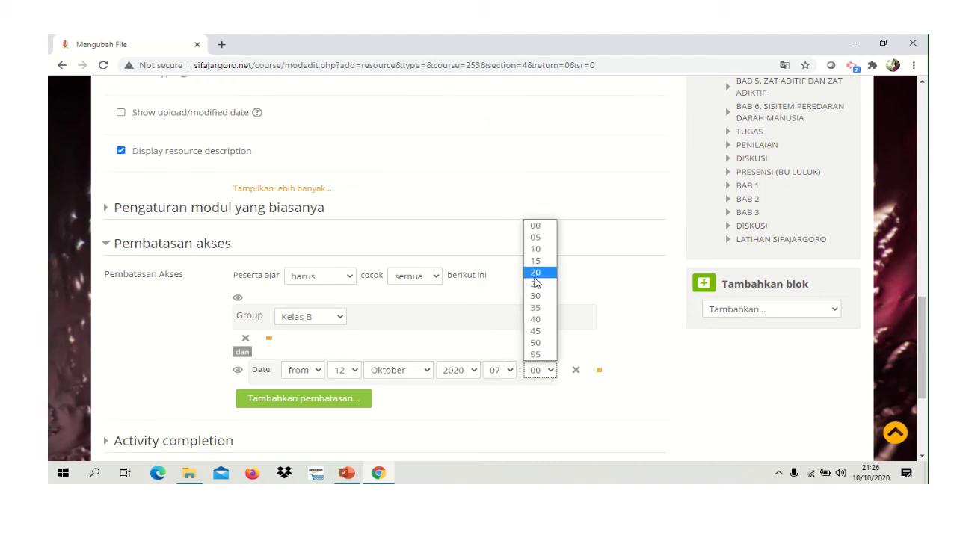
pyautogui.click(537, 250)
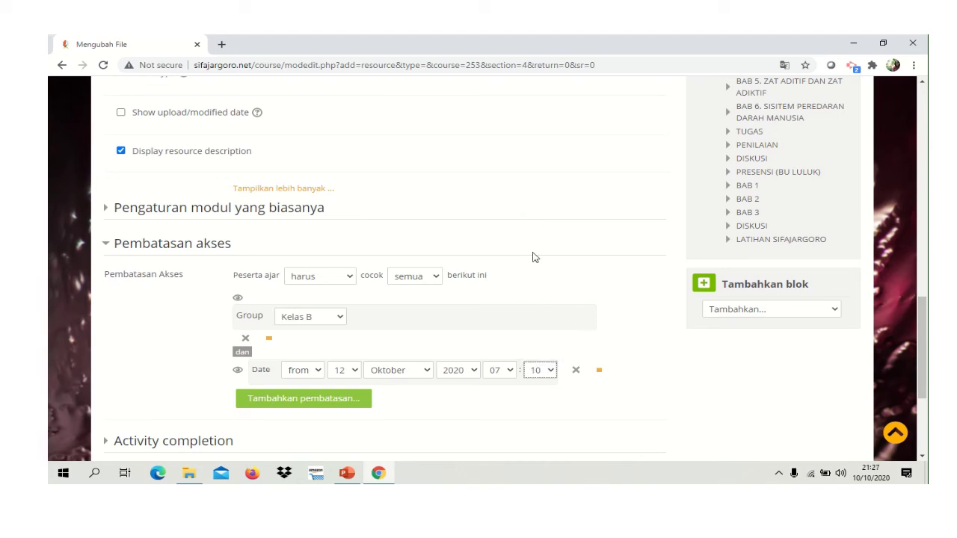
# Set the access restrictions to match any (apapun) condition and add a Group restriction for Kelas C
pyautogui.click(432, 278)
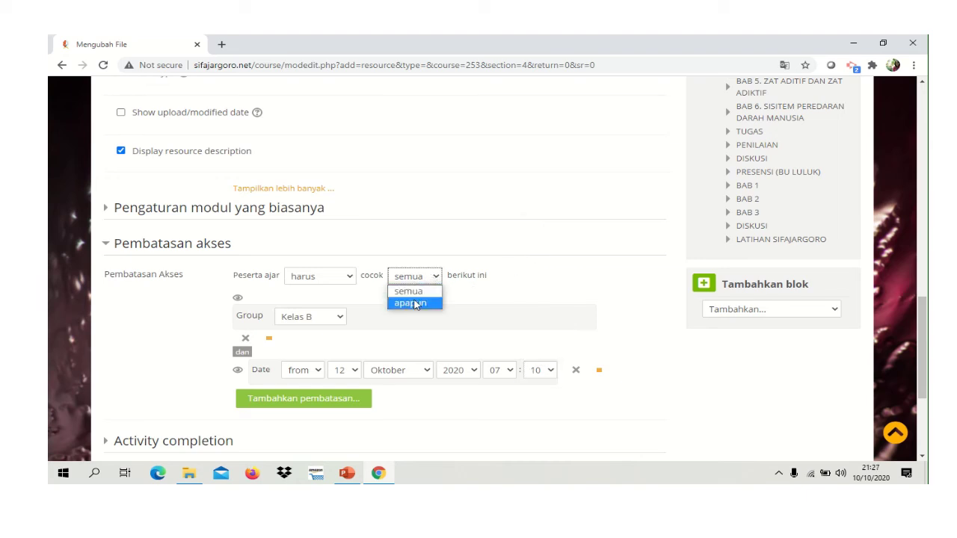
pyautogui.click(411, 305)
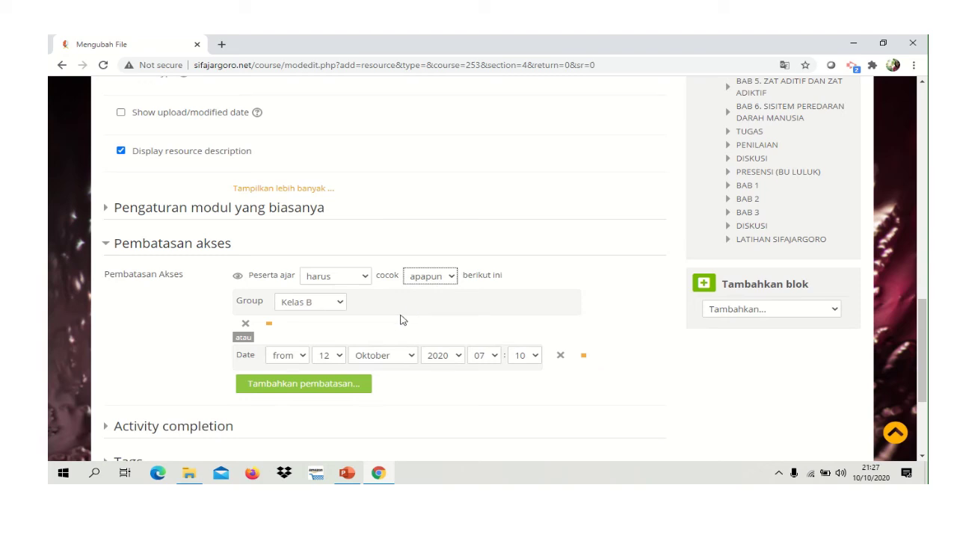
pyautogui.click(278, 384)
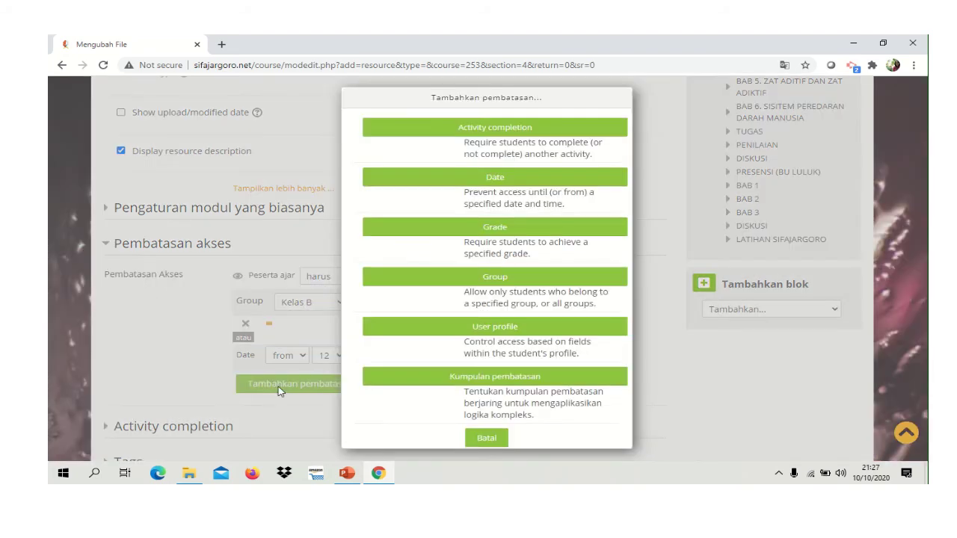
pyautogui.click(463, 276)
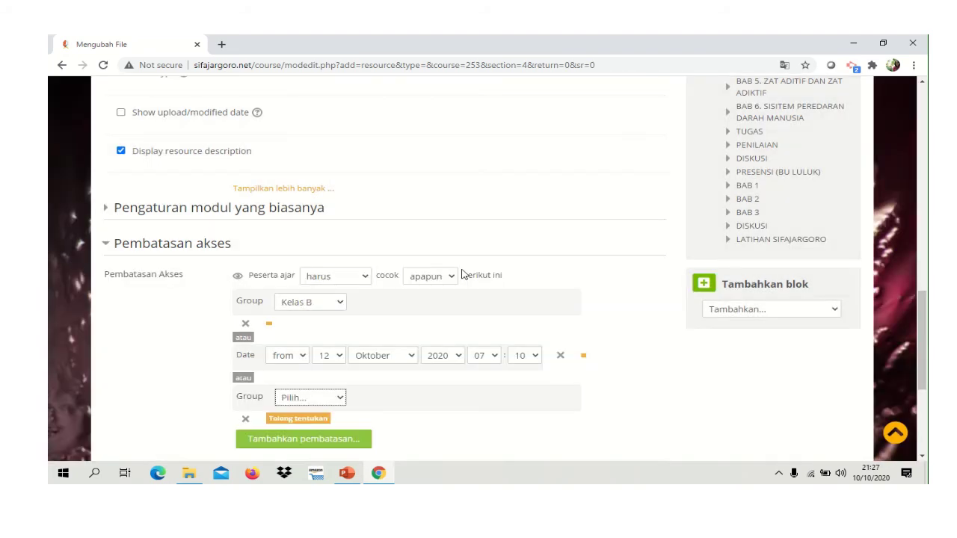
pyautogui.click(339, 402)
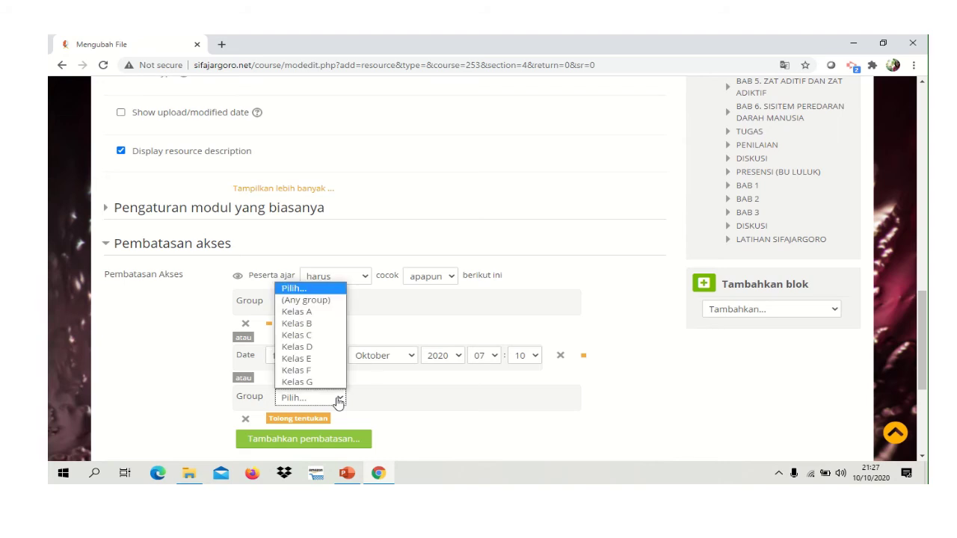
pyautogui.click(314, 337)
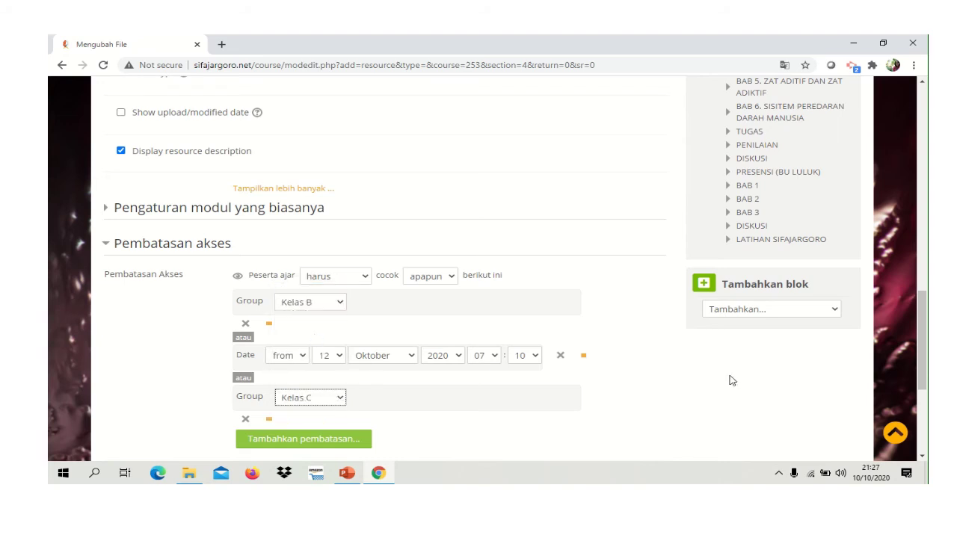
# Add a Date access restriction after the Kelas C group, starting from 13 Oktober 2020 at 07:10
pyautogui.moveTo(926, 312); pyautogui.dragTo(926, 336)
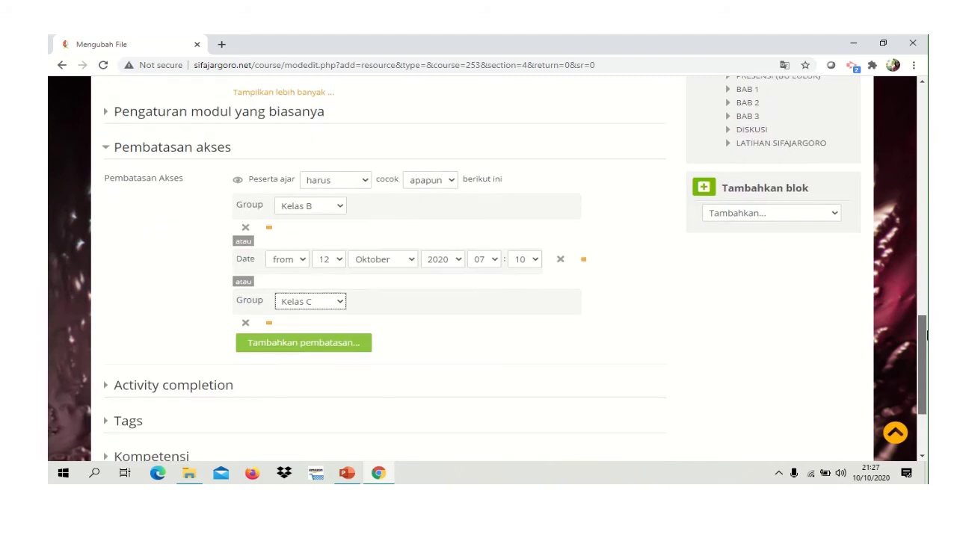
pyautogui.click(341, 347)
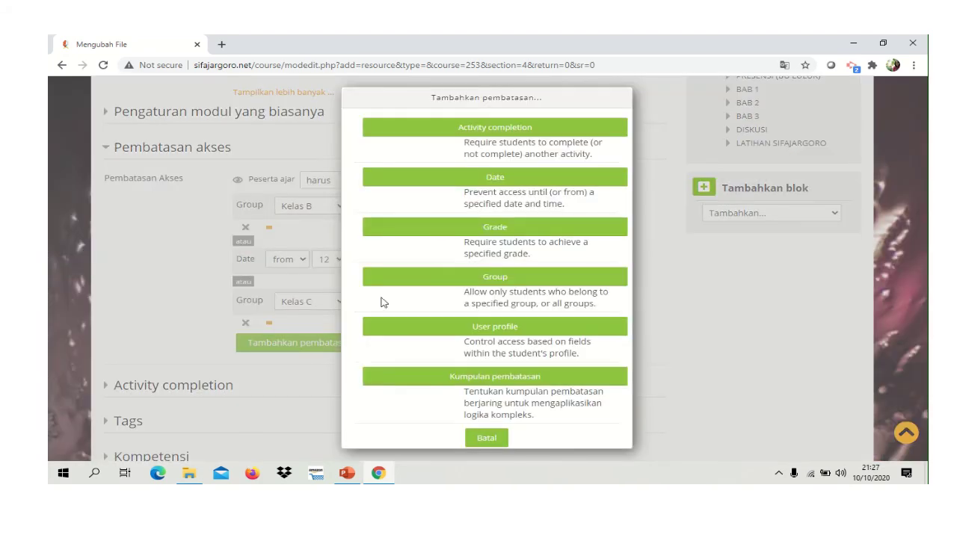
pyautogui.click(470, 178)
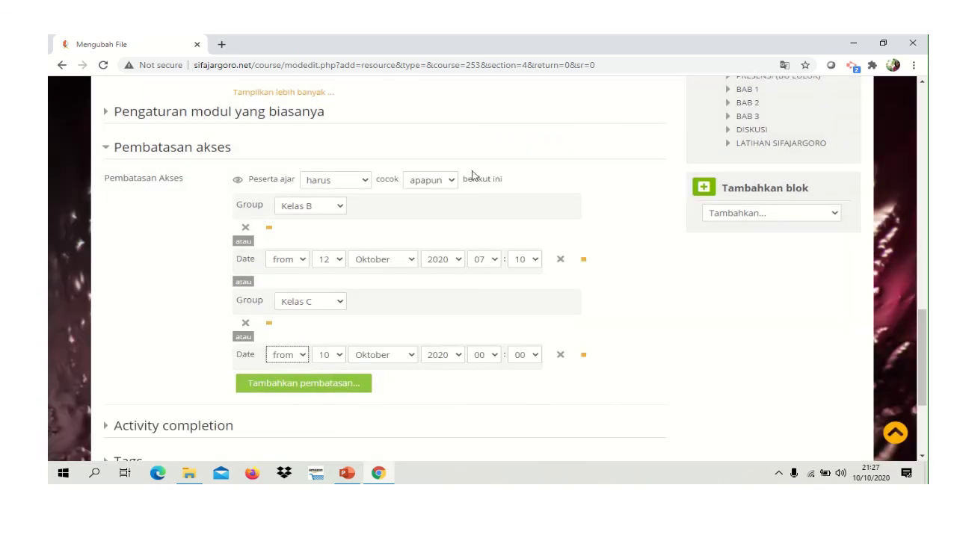
pyautogui.click(340, 357)
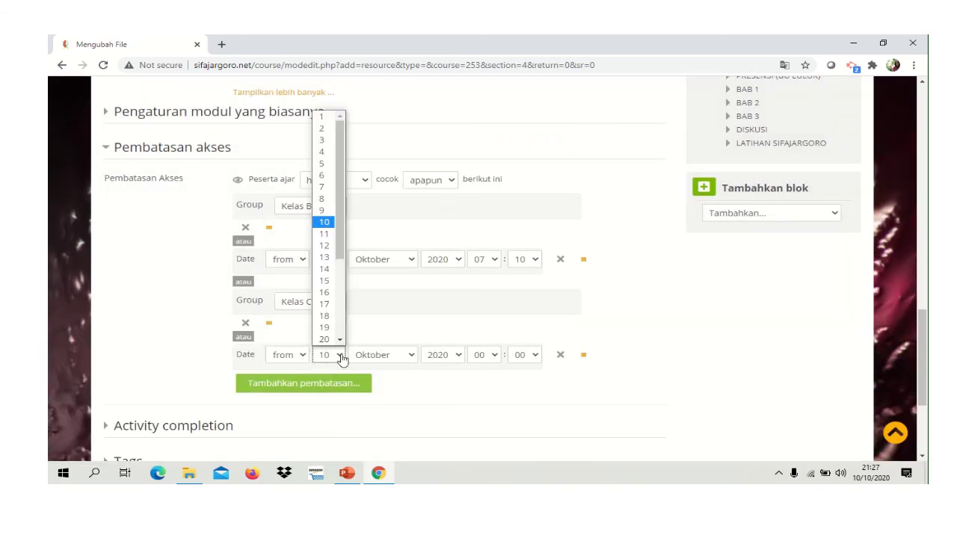
pyautogui.click(326, 258)
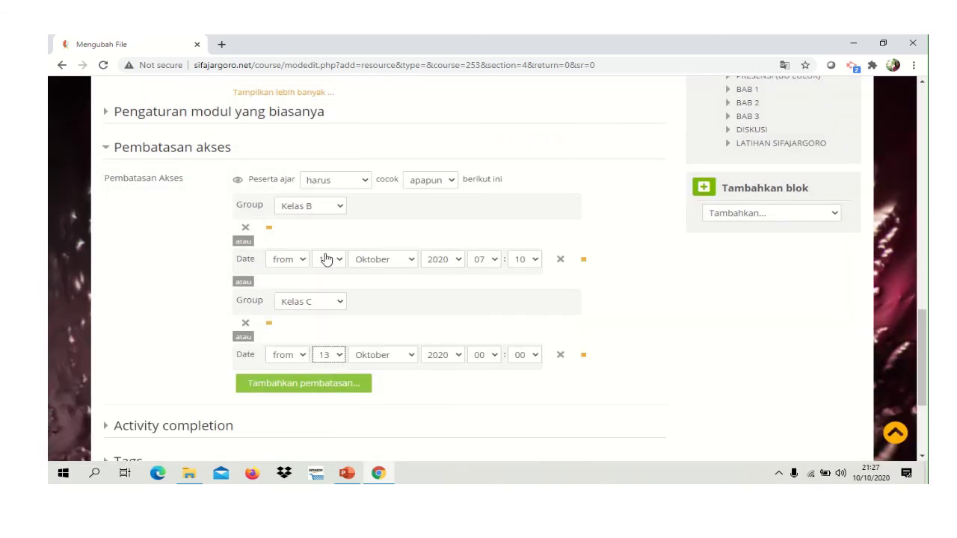
pyautogui.click(493, 355)
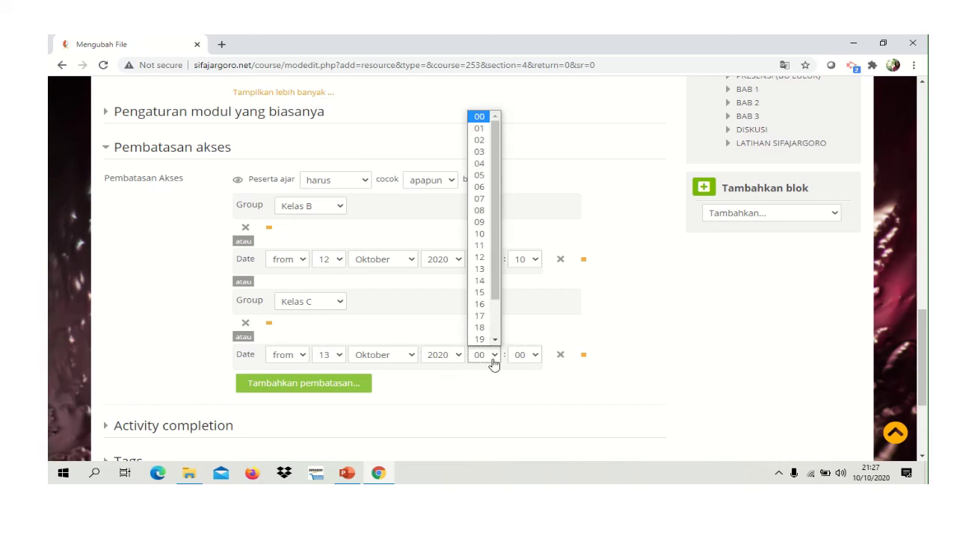
pyautogui.click(483, 199)
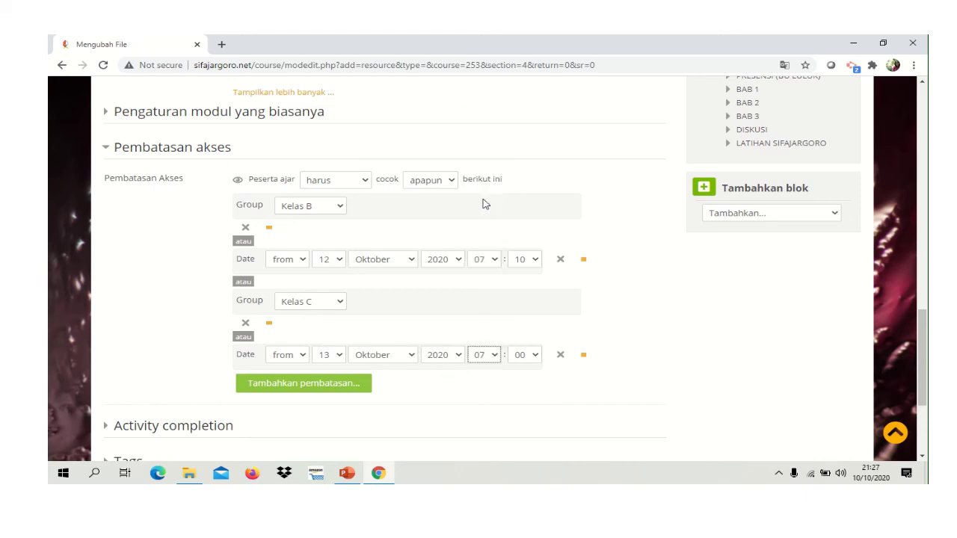
pyautogui.click(535, 357)
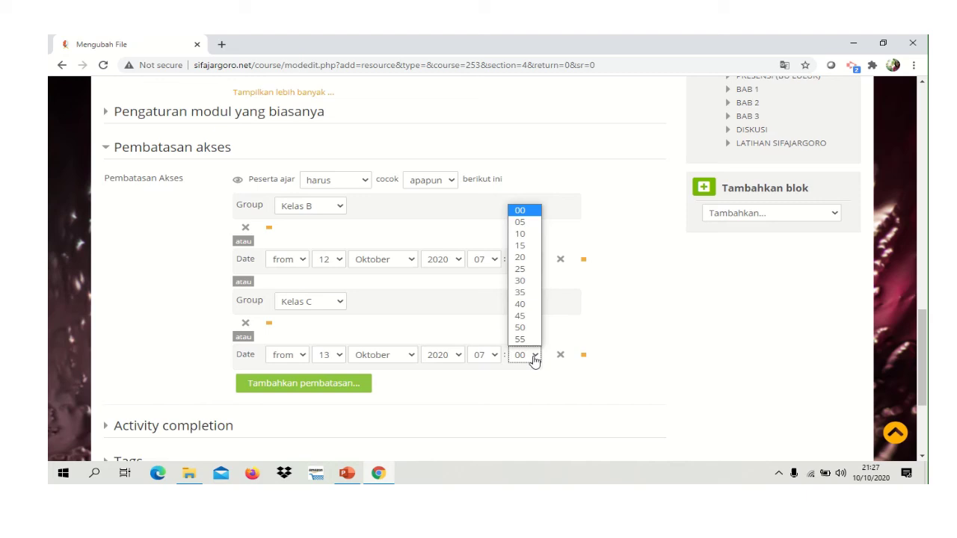
pyautogui.click(527, 236)
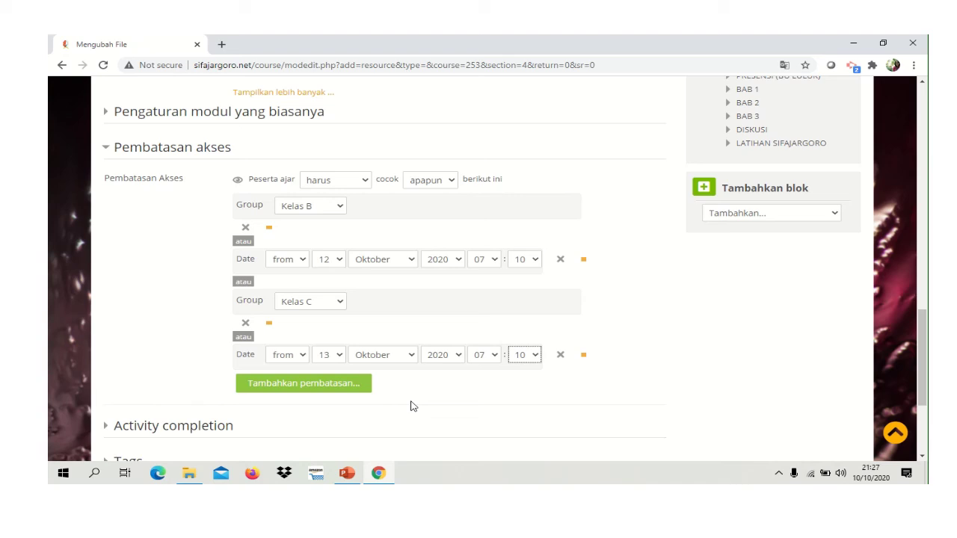
# Add a third Date access restriction that limits access until 14 Oktober 2020 at 12:00
pyautogui.click(303, 384)
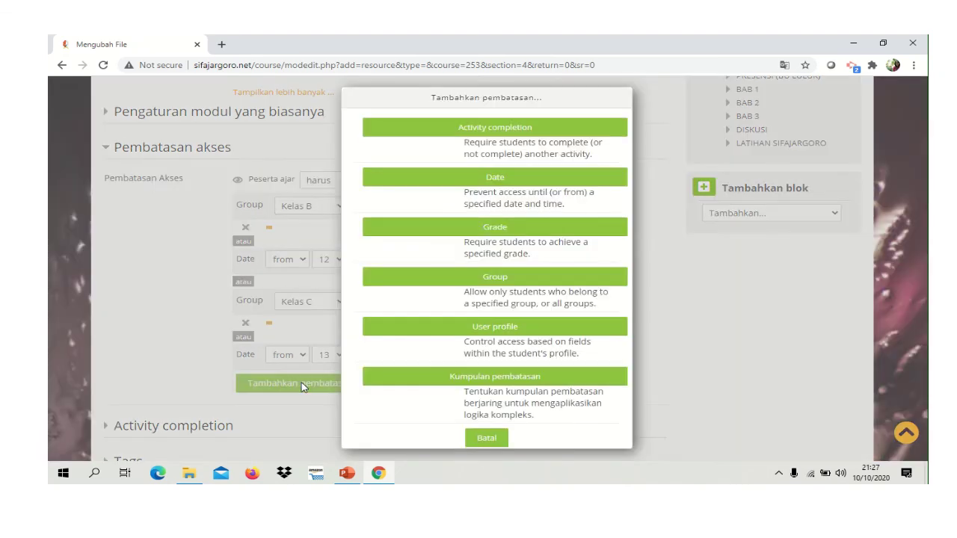
pyautogui.click(480, 180)
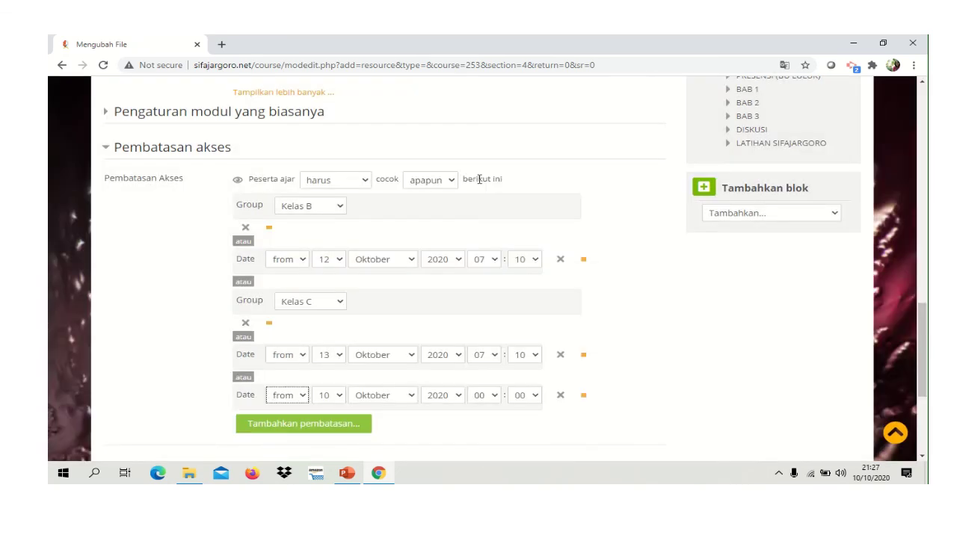
pyautogui.click(305, 399)
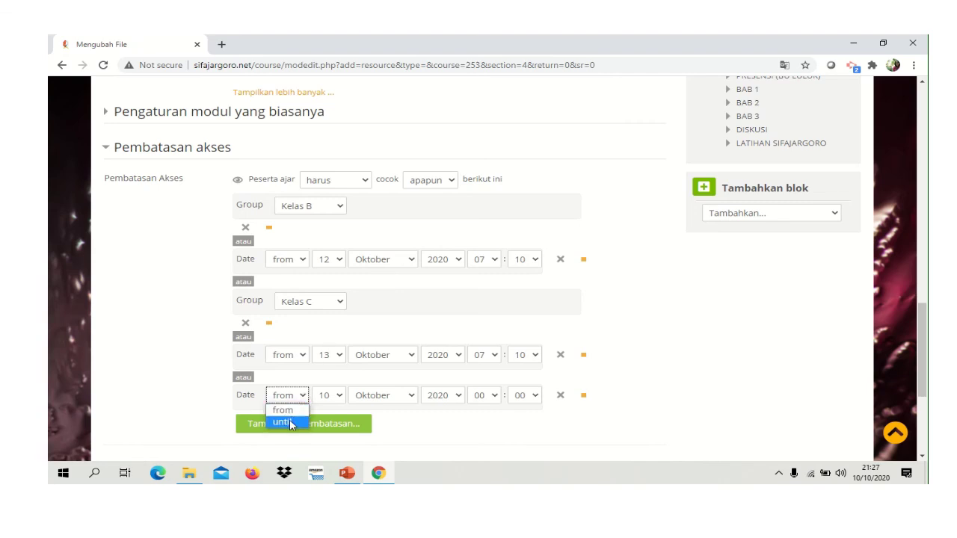
pyautogui.click(291, 424)
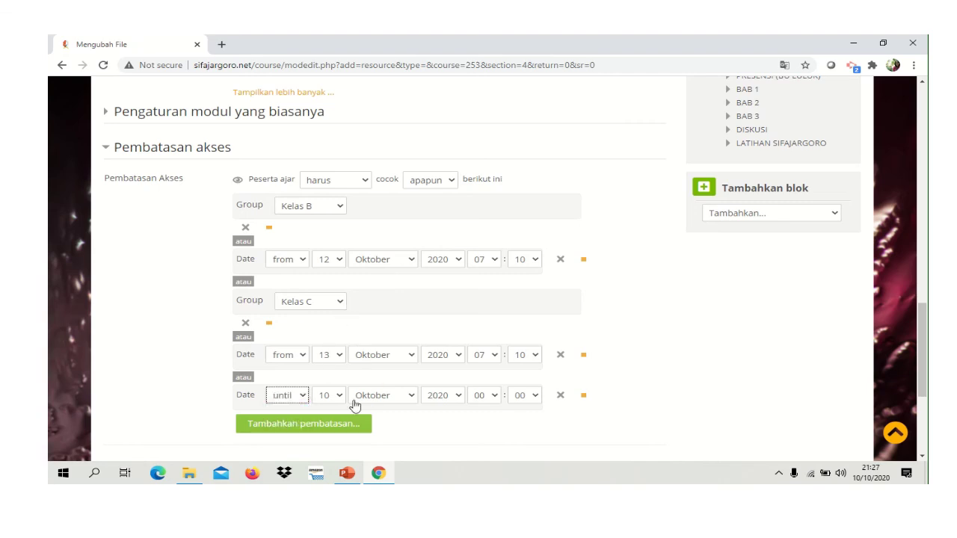
pyautogui.click(337, 400)
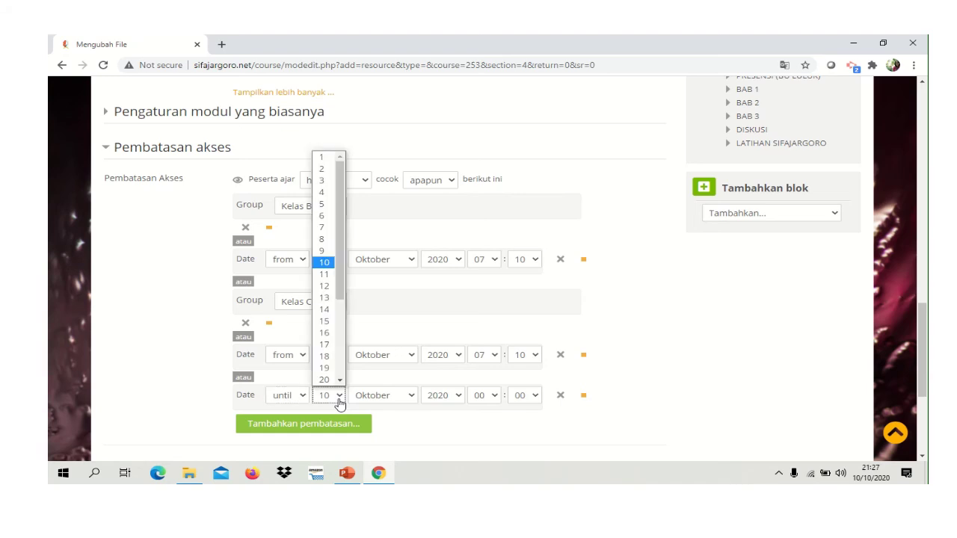
pyautogui.click(326, 311)
pyautogui.click(493, 400)
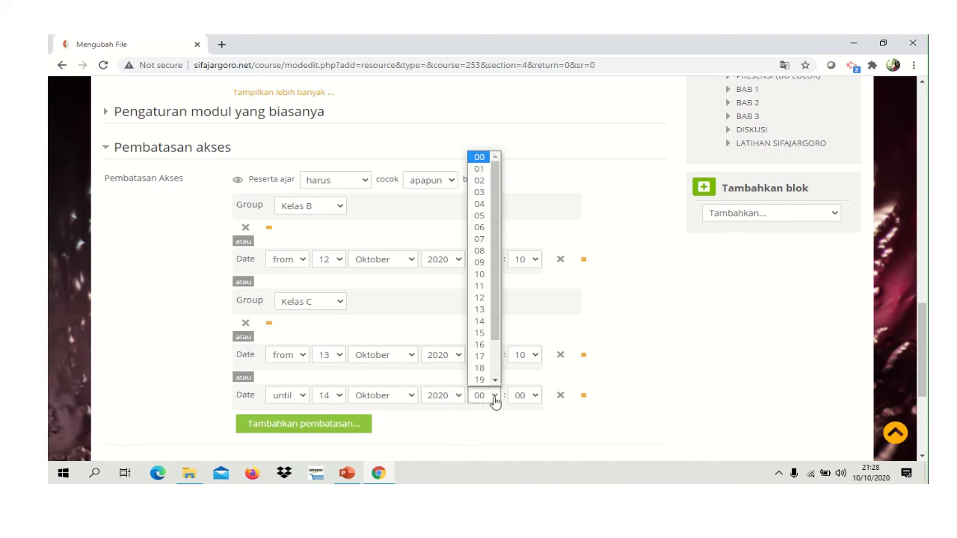
pyautogui.click(485, 297)
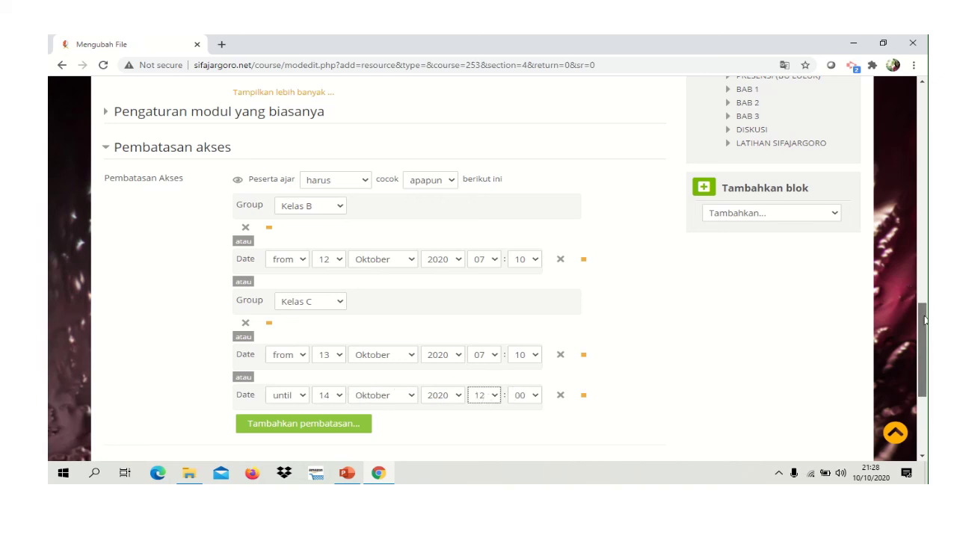
# Save the file resource and display it
pyautogui.moveTo(925, 320); pyautogui.dragTo(925, 335)
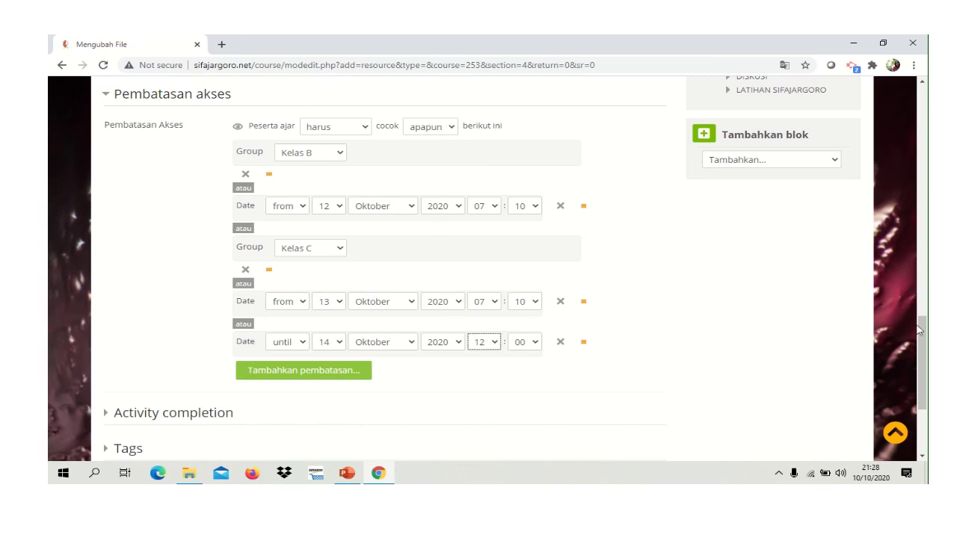
pyautogui.moveTo(923, 338); pyautogui.dragTo(926, 361)
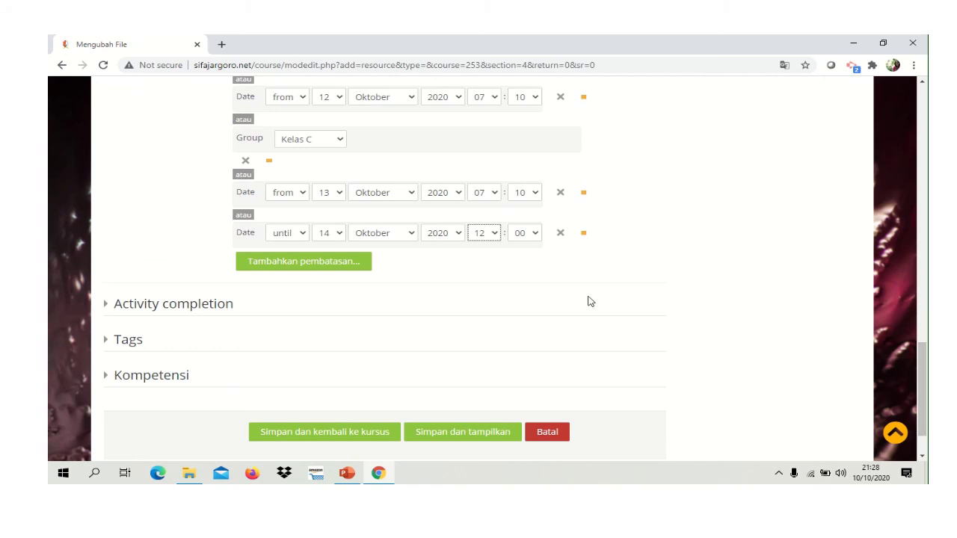
pyautogui.click(435, 437)
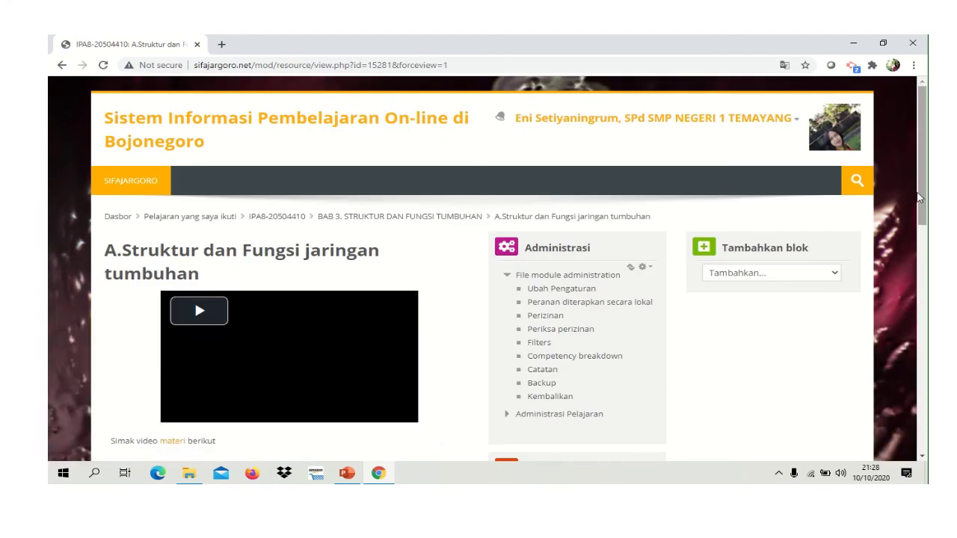
# Return to the IPA8 course page and check the new video resource's restrictions under BAB 3
pyautogui.moveTo(925, 197); pyautogui.dragTo(927, 223)
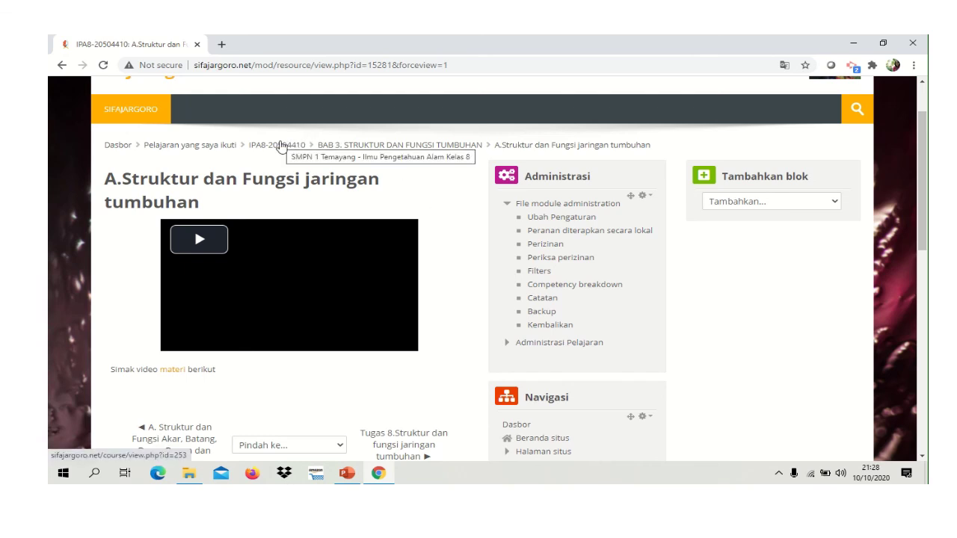
pyautogui.click(281, 146)
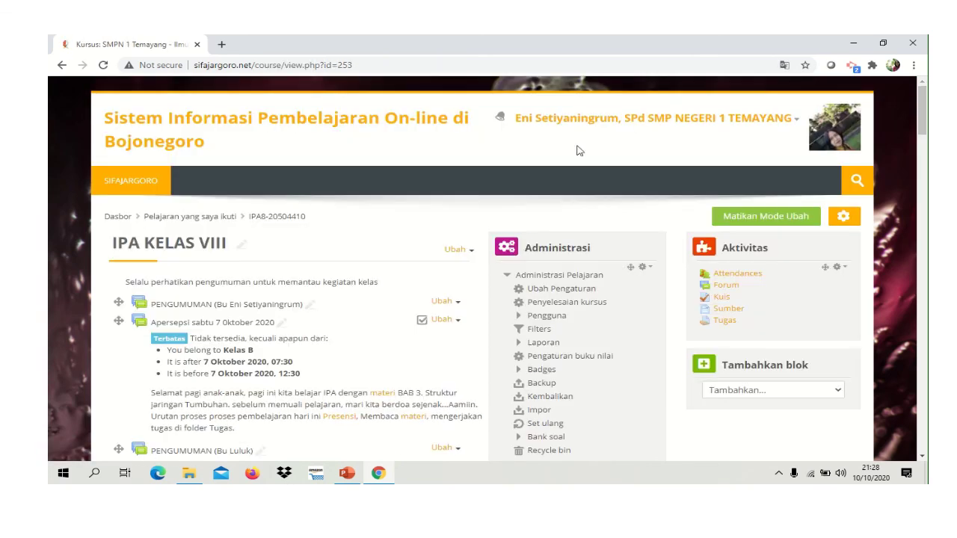
pyautogui.moveTo(925, 124); pyautogui.dragTo(927, 255)
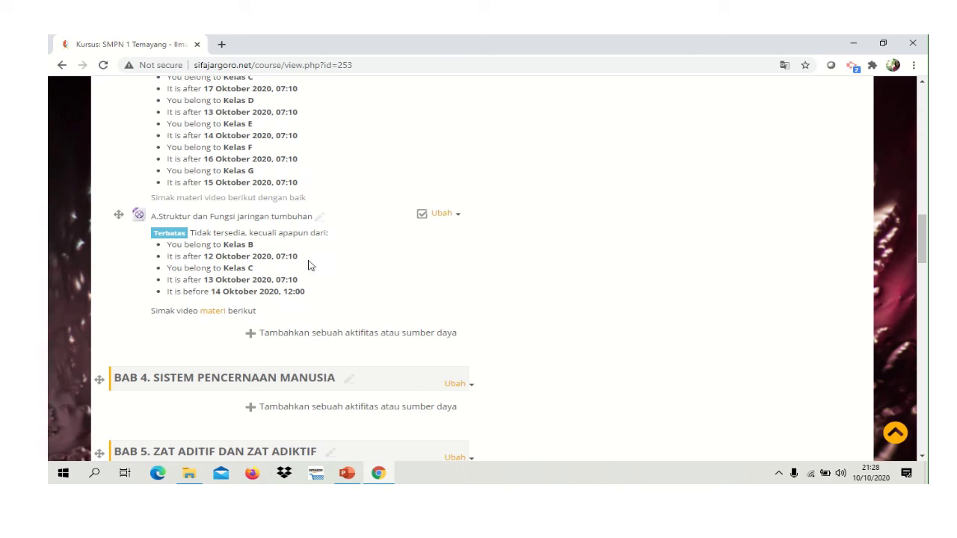